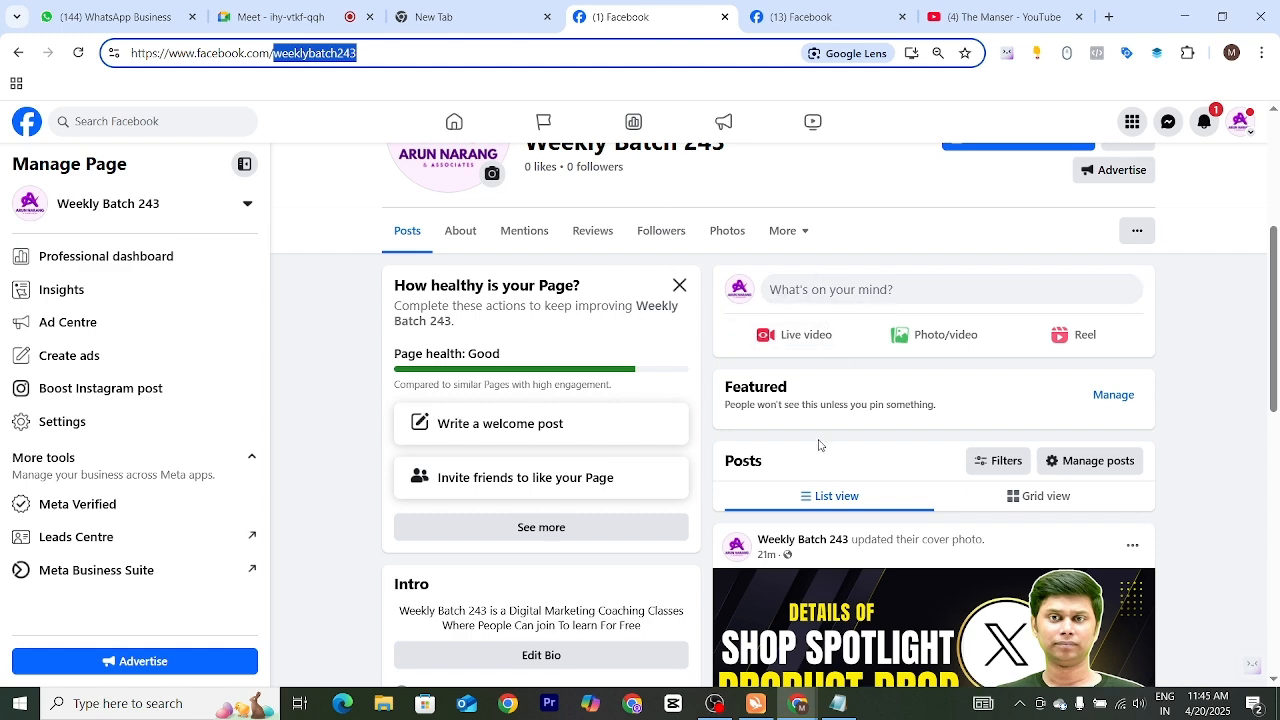
Switch to the blank Notepad note and write the heading "types of posting" with an indented "> Image" entry below it
{"action": "scroll", "coordinate": [820, 450], "scroll_direction": "up", "scroll_amount": 3}
{"action": "scroll", "coordinate": [820, 504], "scroll_direction": "down", "scroll_amount": 2}
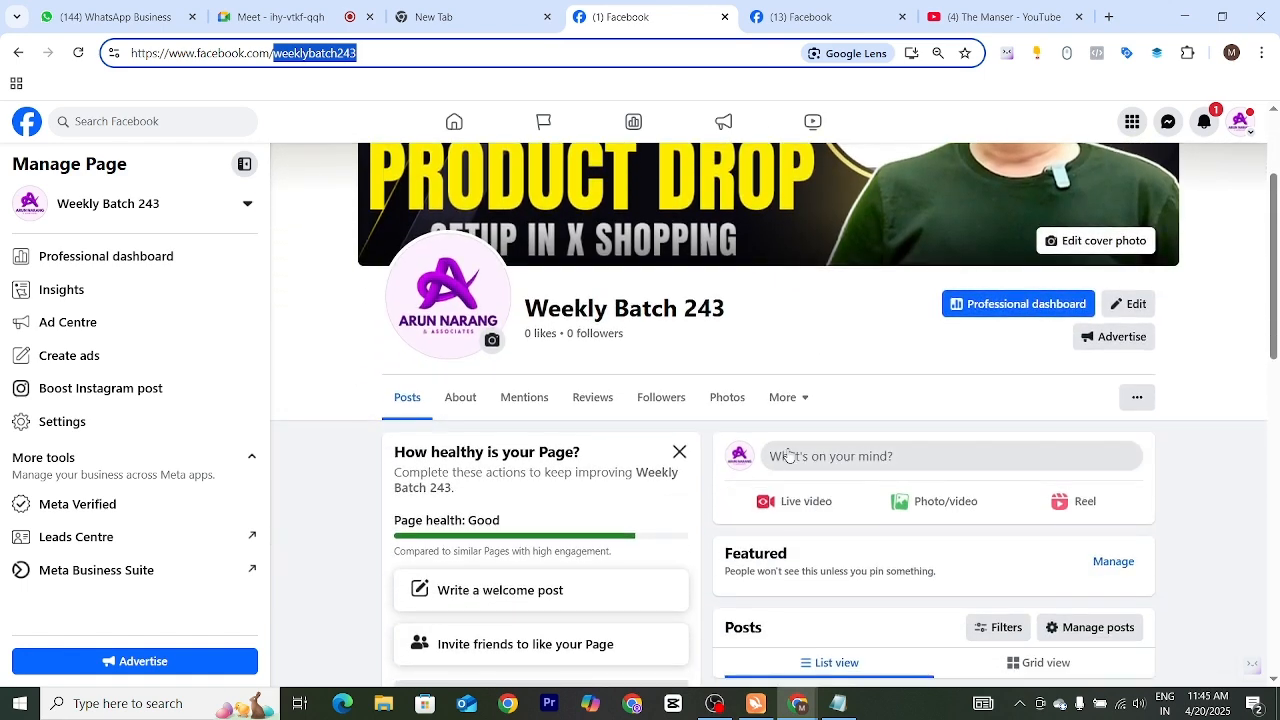
{"action": "left_click", "coordinate": [840, 706]}
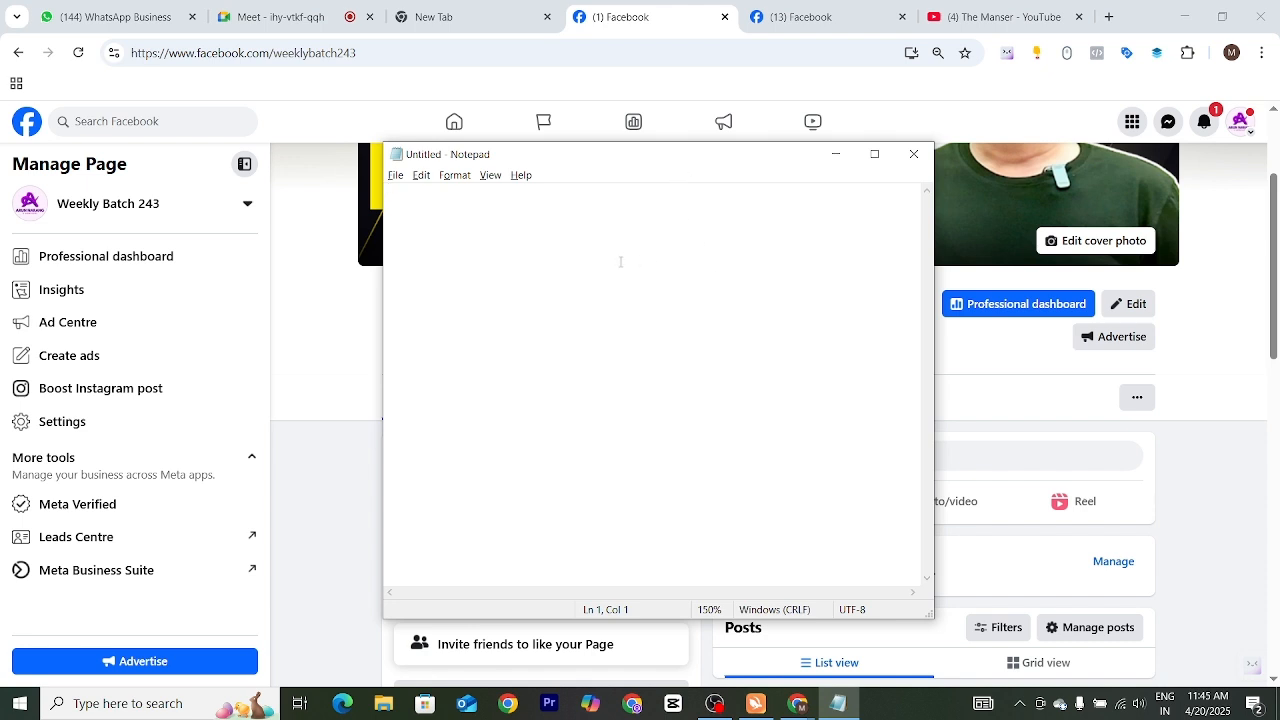
{"action": "type", "text": "types of posting"}
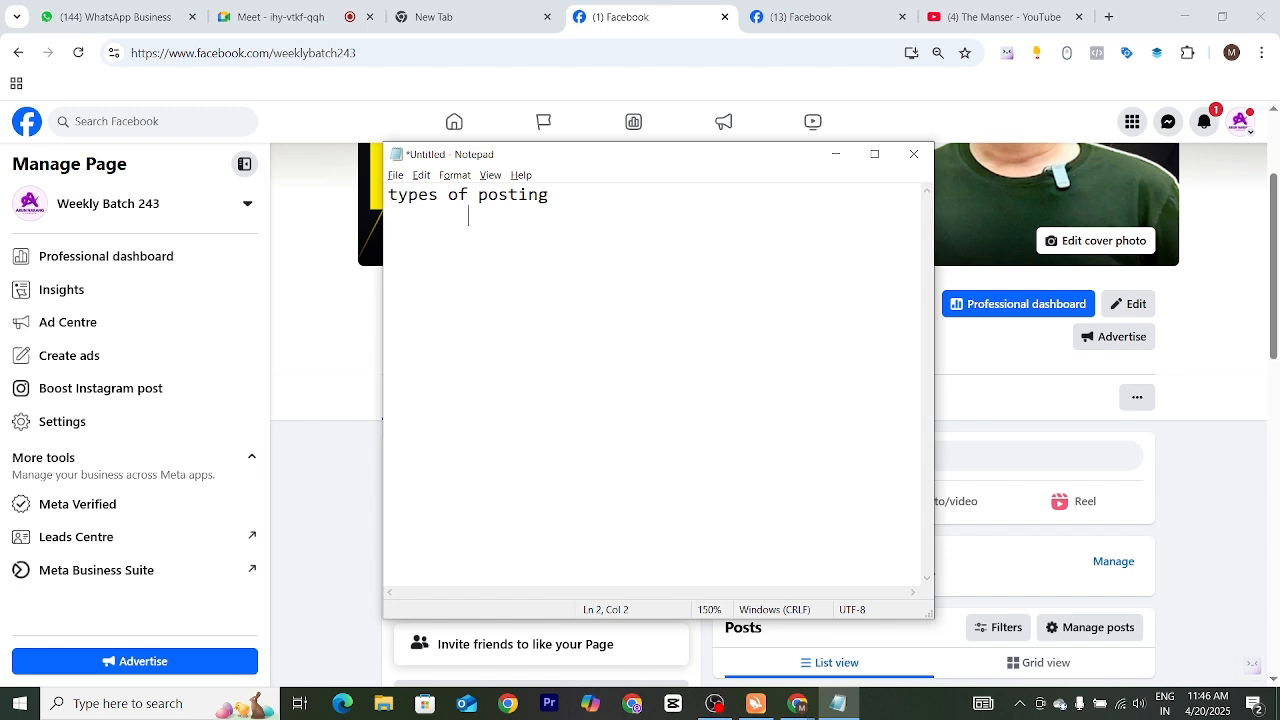
{"action": "type", "text": "> Image"}
{"action": "key", "text": "Return"}
Add "> Video" as the second indented entry of the posting types list
{"action": "type", "text": ">Video"}
{"action": "key", "text": "BackSpace"}
{"action": "key", "text": "BackSpace"}
{"action": "key", "text": "BackSpace"}
{"action": "key", "text": "BackSpace"}
{"action": "key", "text": "BackSpace"}
{"action": "type", "text": "Vieo"}
{"action": "key", "text": "BackSpace"}
{"action": "key", "text": "BackSpace"}
{"action": "type", "text": "deo \t"}
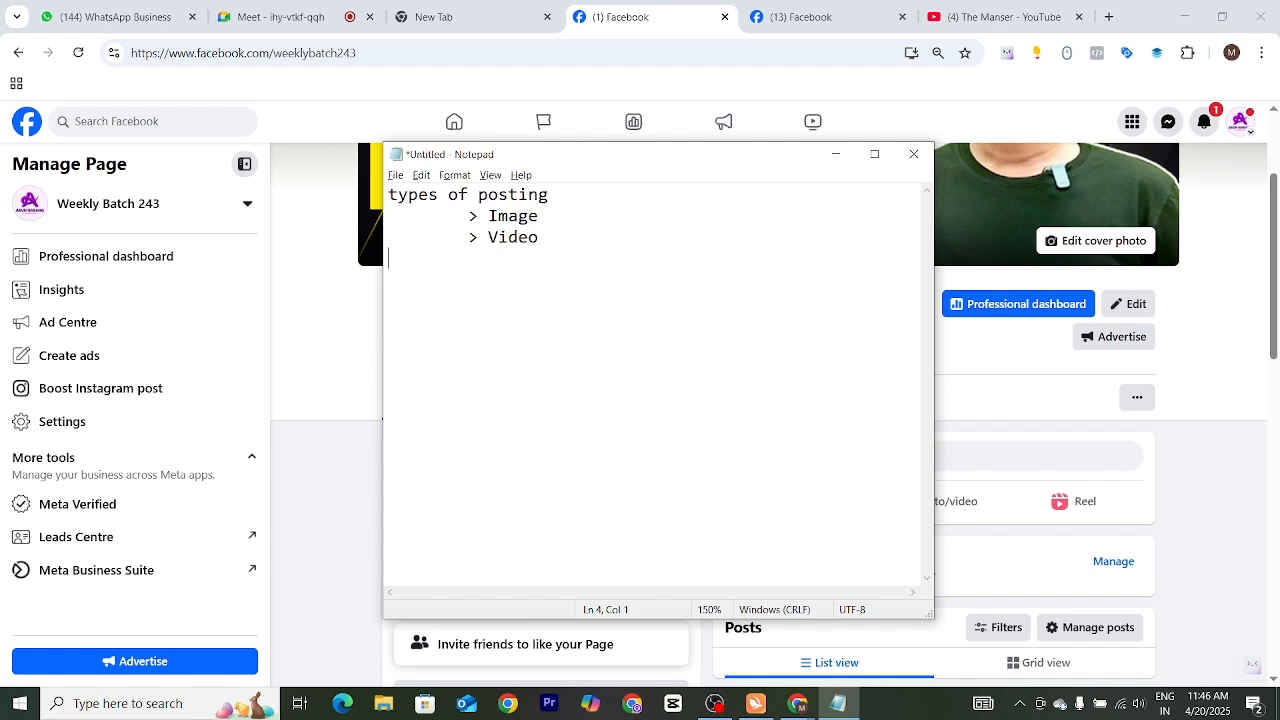
{"action": "type", "text": ">"}
Extend the posting types list with the indented entries "> Stories" and "> Reels"
{"action": "type", "text": "Stories \t"}
{"action": "type", "text": ">"}
{"action": "type", "text": " Reels \t"}
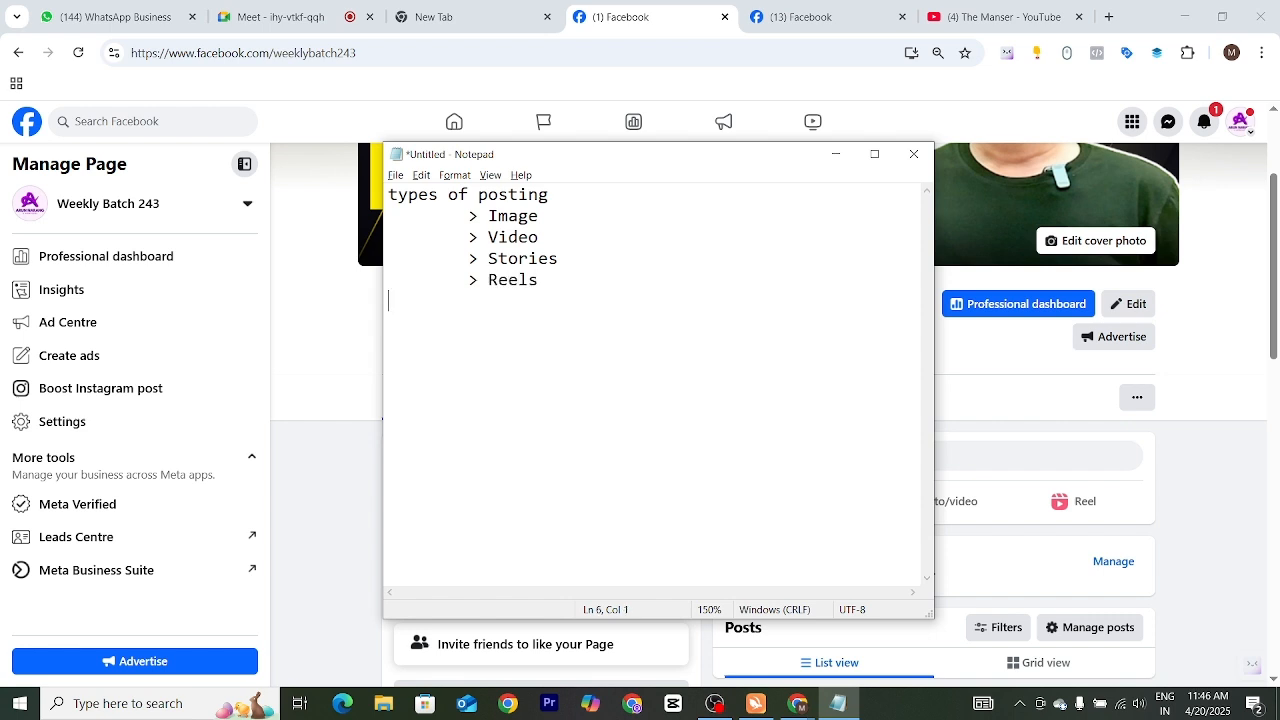
{"action": "type", "text": "> Polls"}
Complete the list with the indented entries "> Polls" and "> Live", and minimize the note to return to the Facebook page
{"action": "key", "text": "Tab"}
{"action": "type", "text": "> LIve"}
{"action": "key", "text": "BackSpace"}
{"action": "key", "text": "BackSpace"}
{"action": "key", "text": "BackSpace"}
{"action": "type", "text": "ive"}
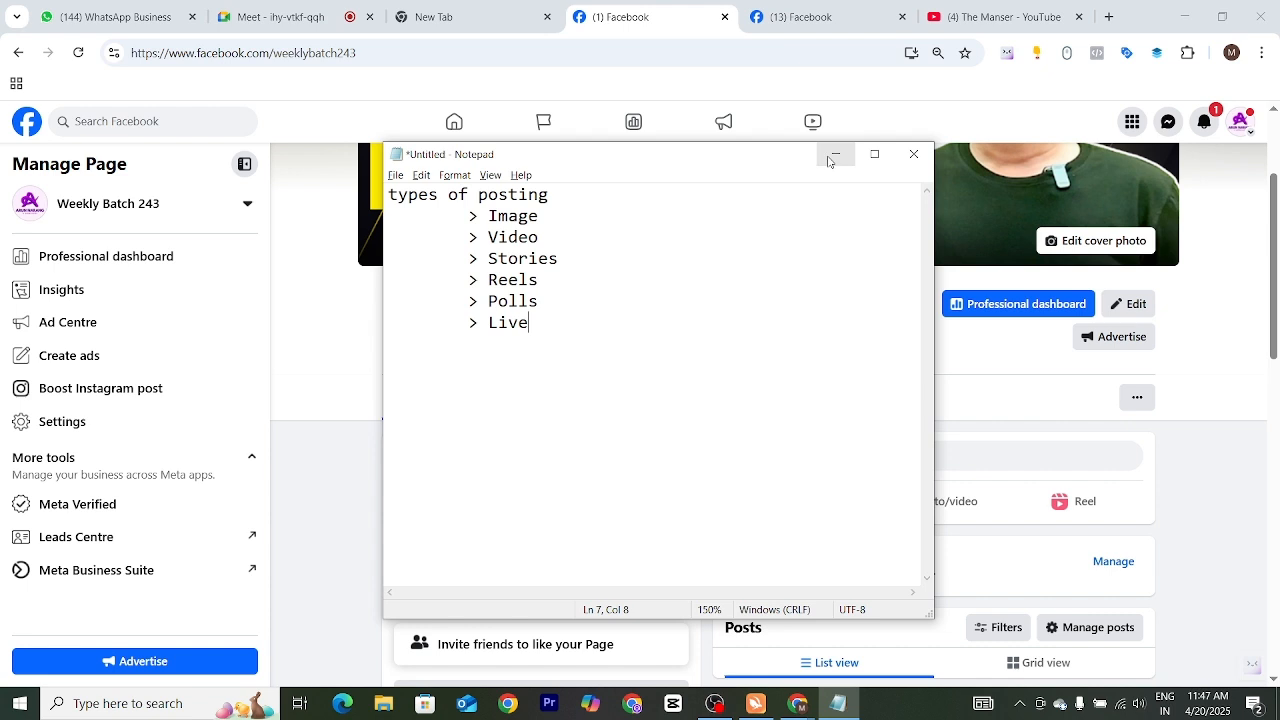
{"action": "left_click", "coordinate": [834, 155]}
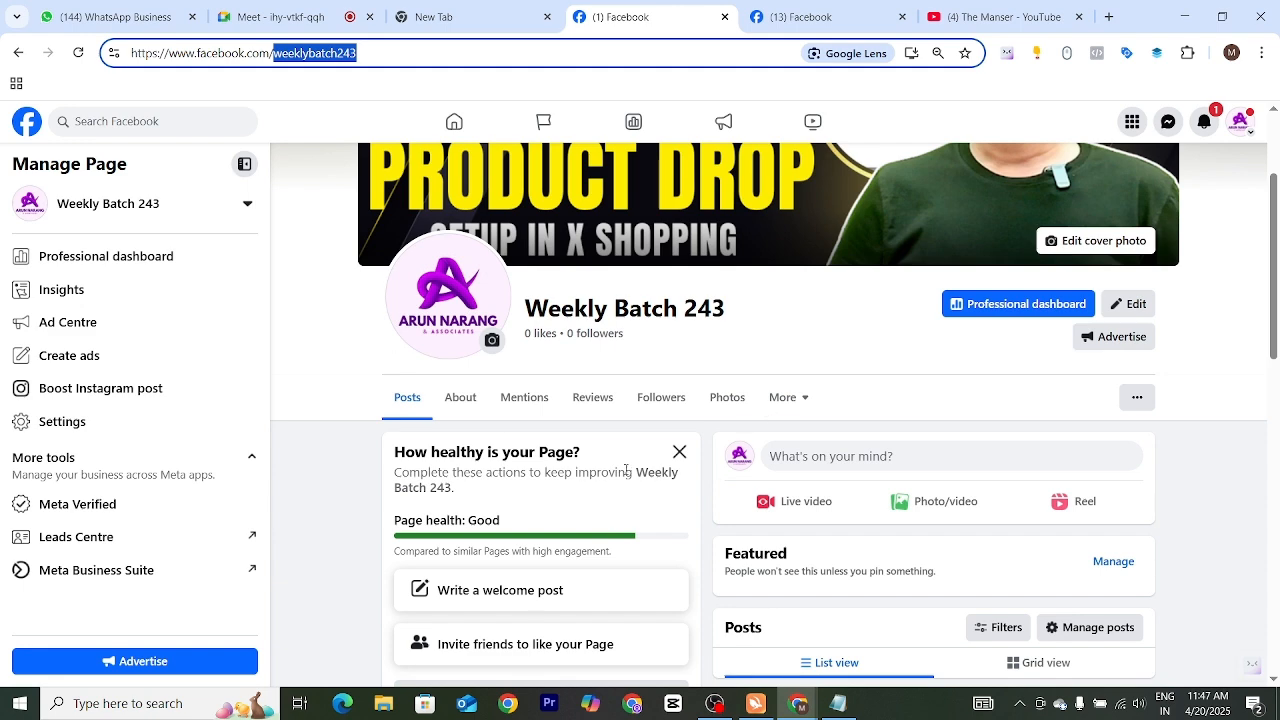
Look over the Weekly Batch 243 page, examining its header, intro, existing post and the options for creating posts
{"action": "scroll", "coordinate": [626, 470], "scroll_direction": "down", "scroll_amount": 1}
{"action": "scroll", "coordinate": [622, 469], "scroll_direction": "up", "scroll_amount": 1}
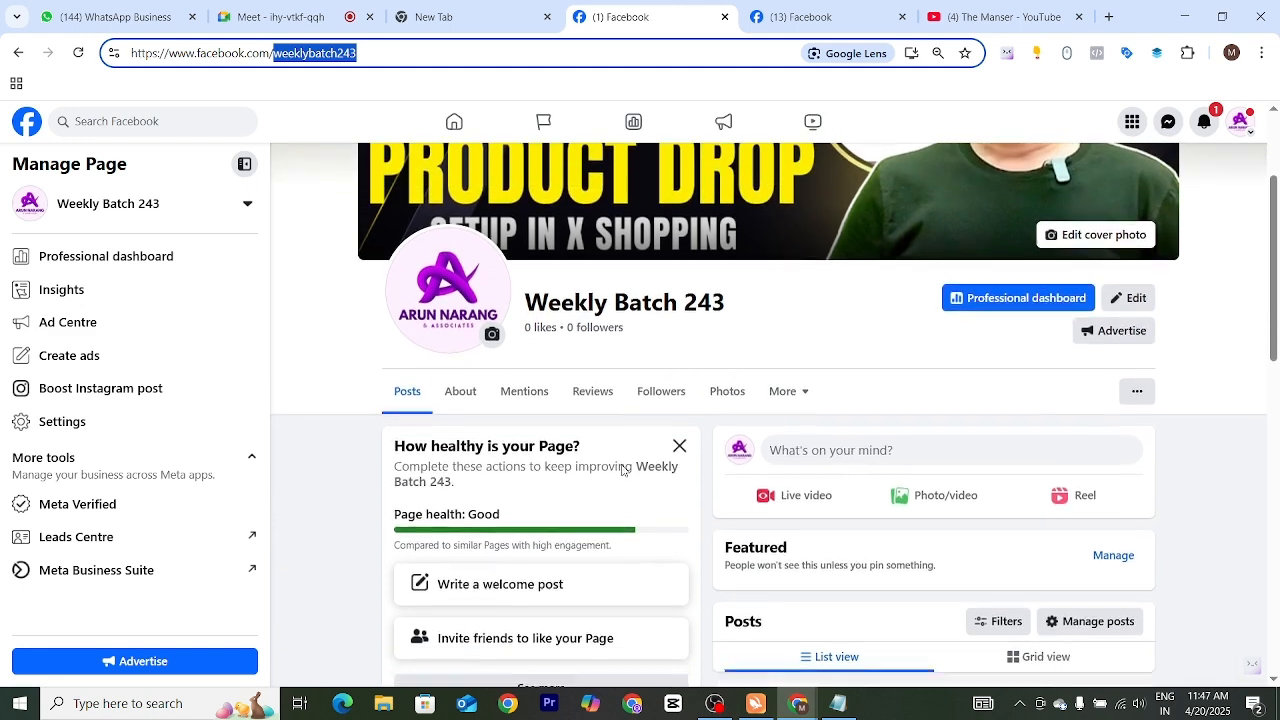
{"action": "scroll", "coordinate": [622, 469], "scroll_direction": "down", "scroll_amount": 2}
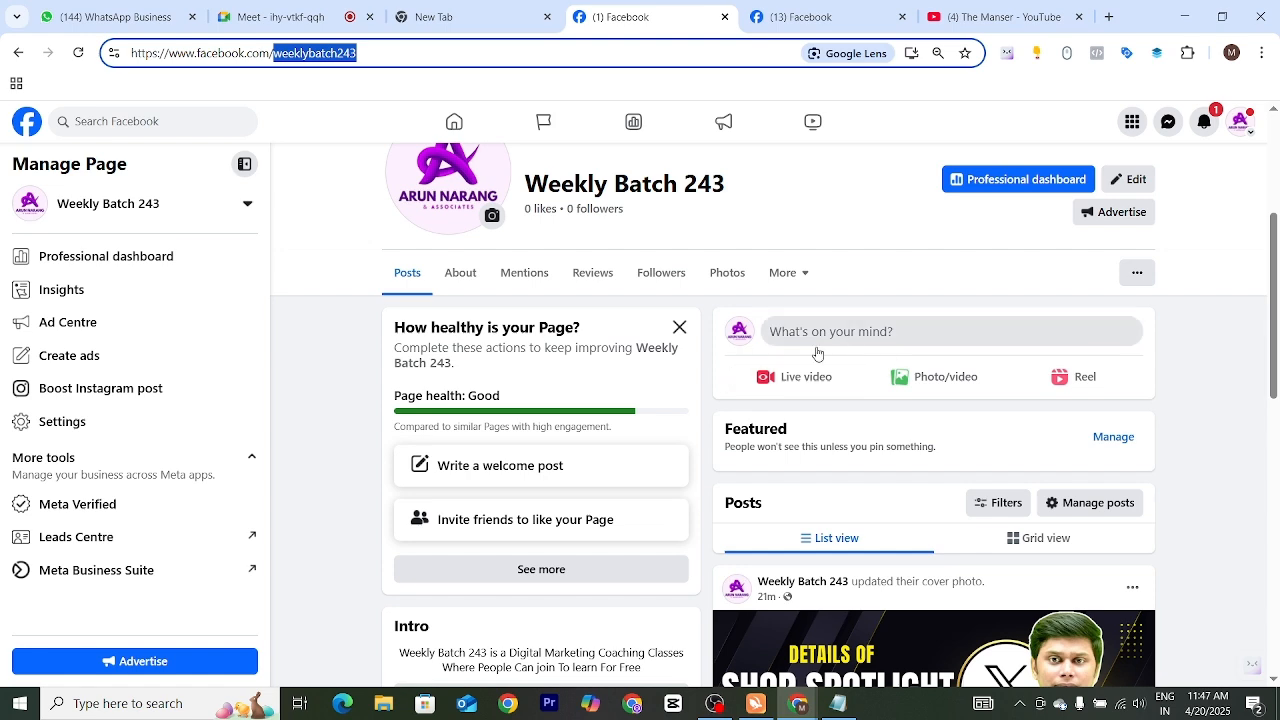
{"action": "scroll", "coordinate": [612, 326], "scroll_direction": "up", "scroll_amount": 3}
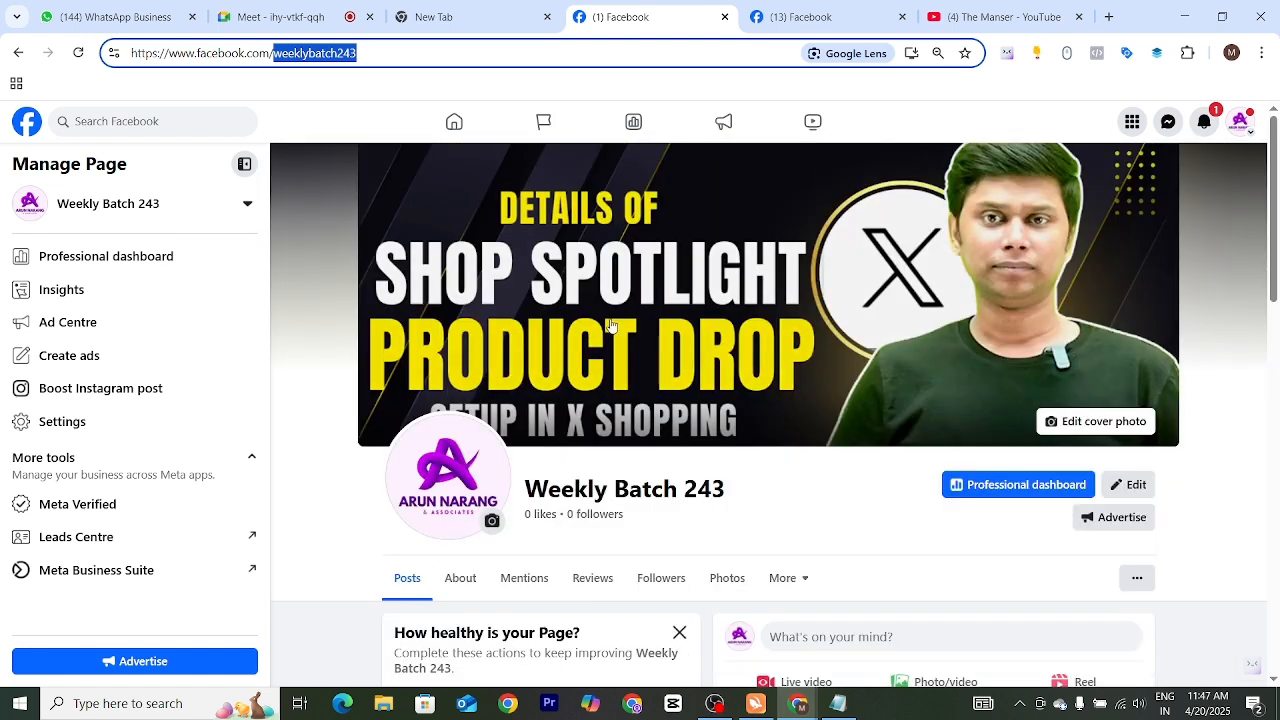
{"action": "scroll", "coordinate": [790, 452], "scroll_direction": "down", "scroll_amount": 1}
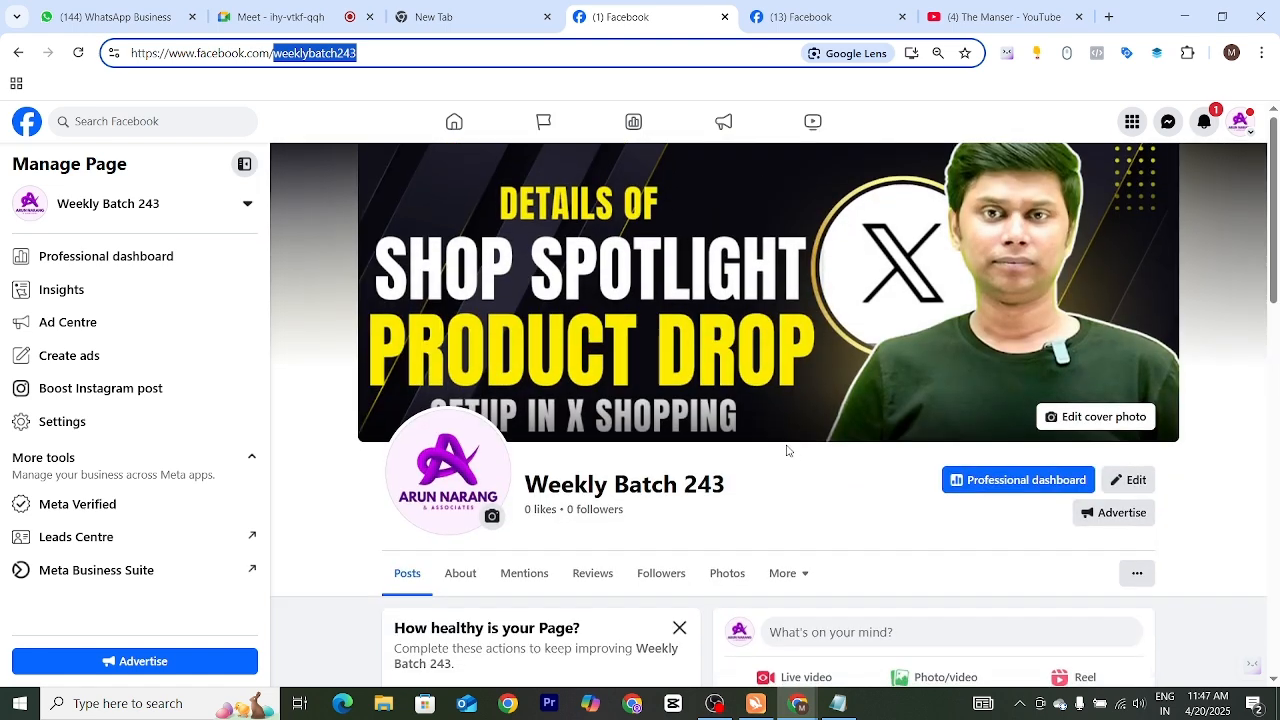
{"action": "scroll", "coordinate": [787, 451], "scroll_direction": "down", "scroll_amount": 3}
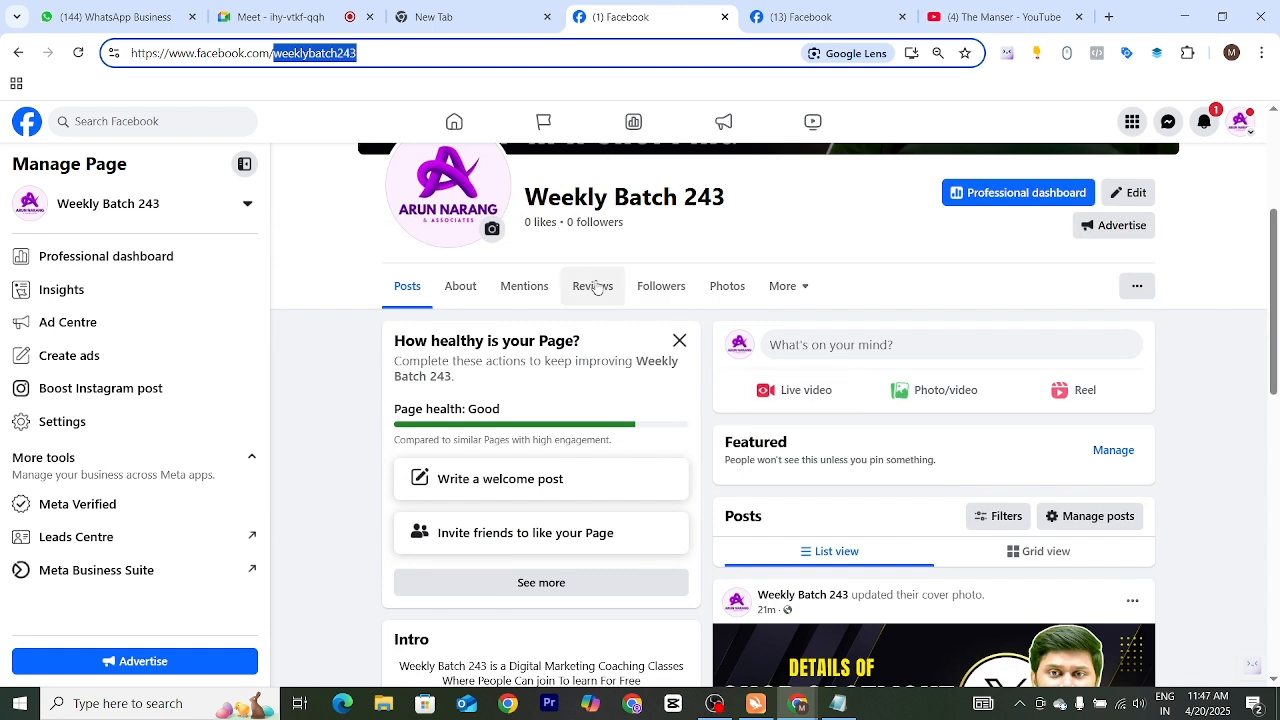
{"action": "left_click", "coordinate": [697, 361]}
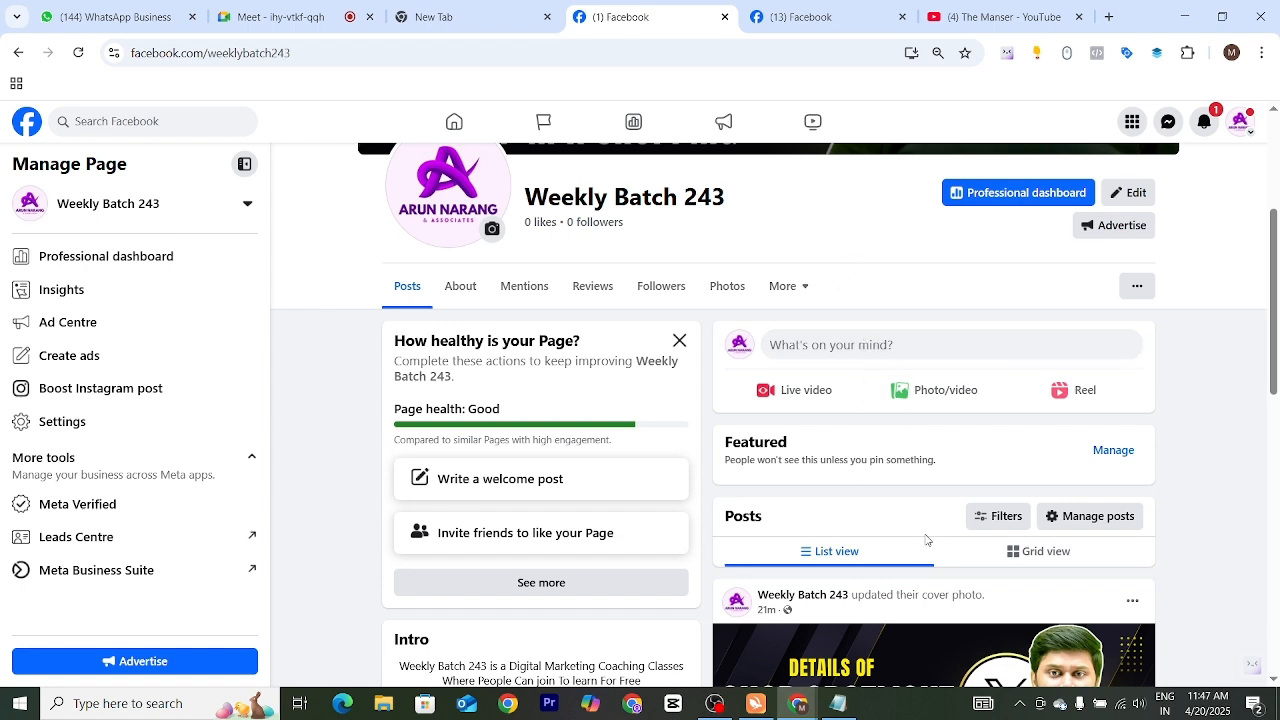
{"action": "scroll", "coordinate": [925, 530], "scroll_direction": "down", "scroll_amount": 3}
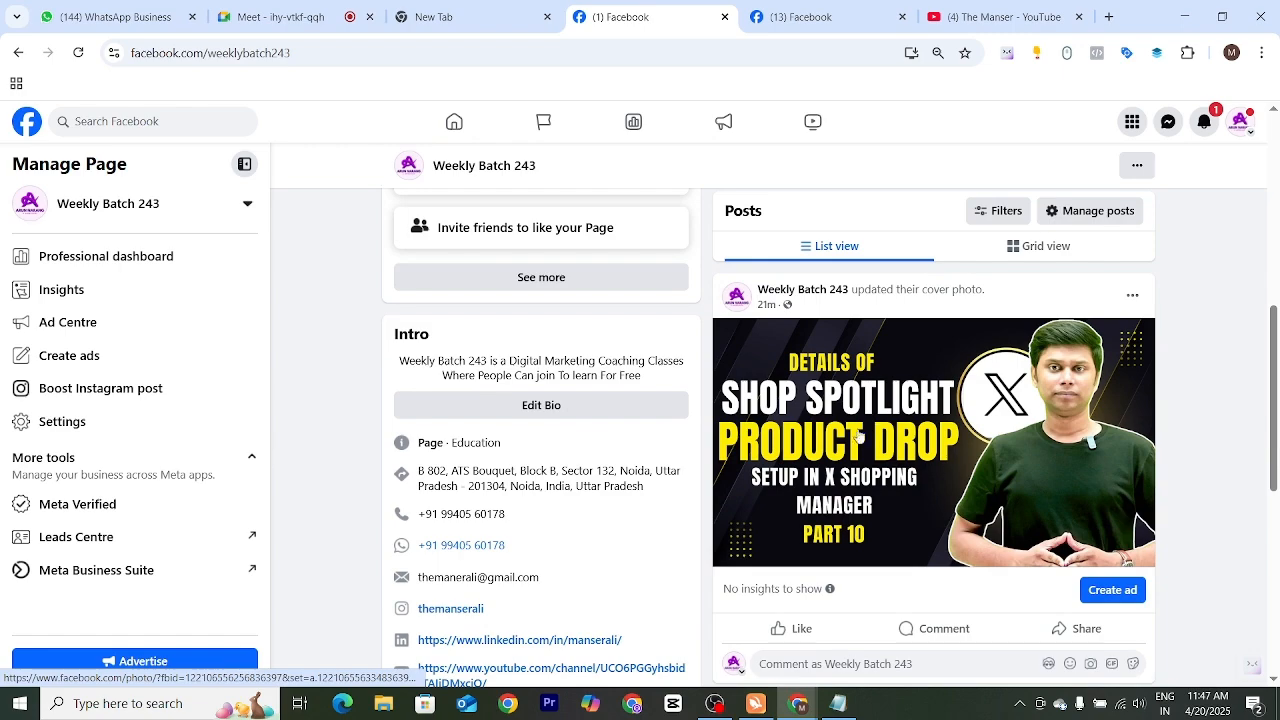
{"action": "scroll", "coordinate": [860, 440], "scroll_direction": "up", "scroll_amount": 5}
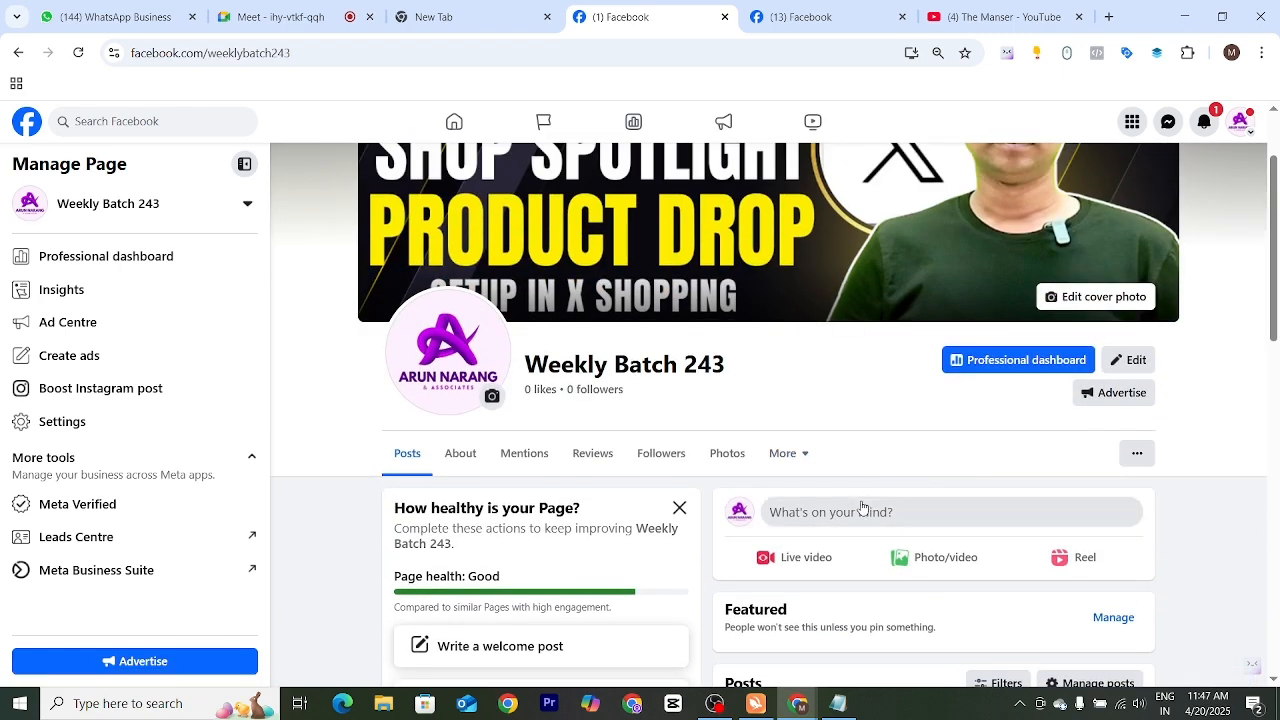
{"action": "scroll", "coordinate": [846, 457], "scroll_direction": "down", "scroll_amount": 3}
{"action": "scroll", "coordinate": [831, 409], "scroll_direction": "up", "scroll_amount": 1}
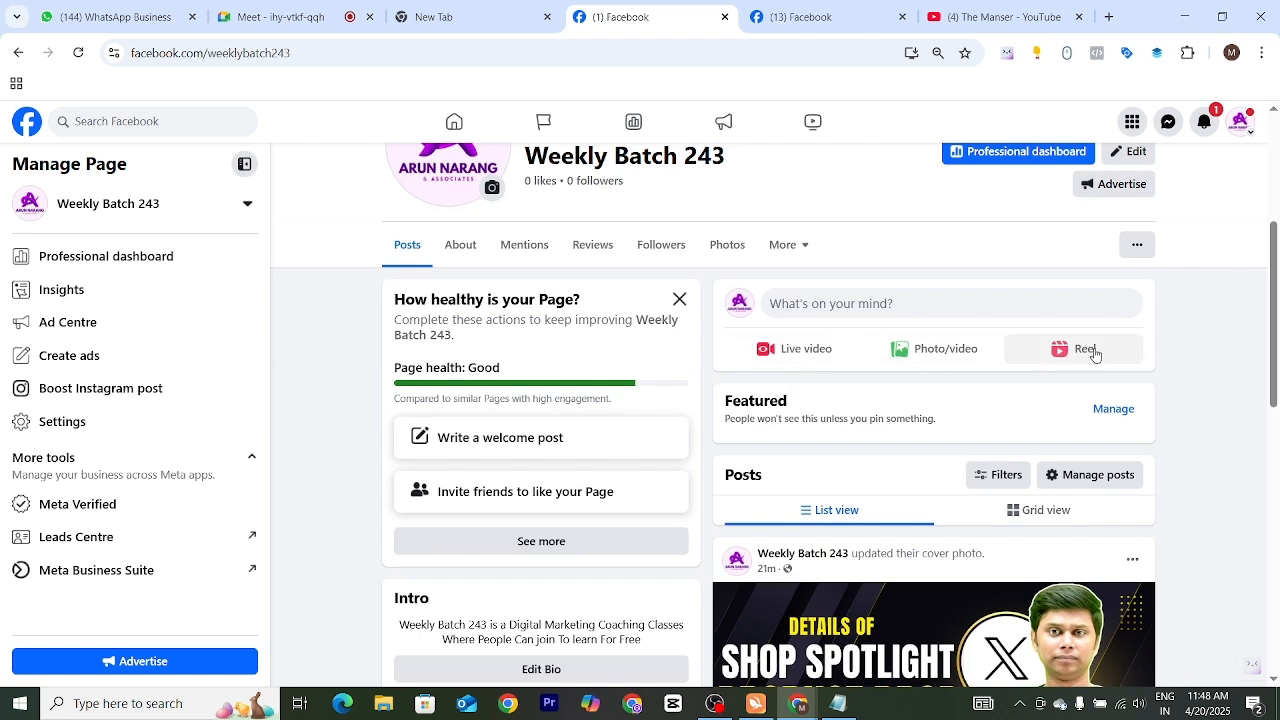
Open a new post on the page and examine its prefilled content and the full list of things that can be added
{"action": "left_click", "coordinate": [830, 301]}
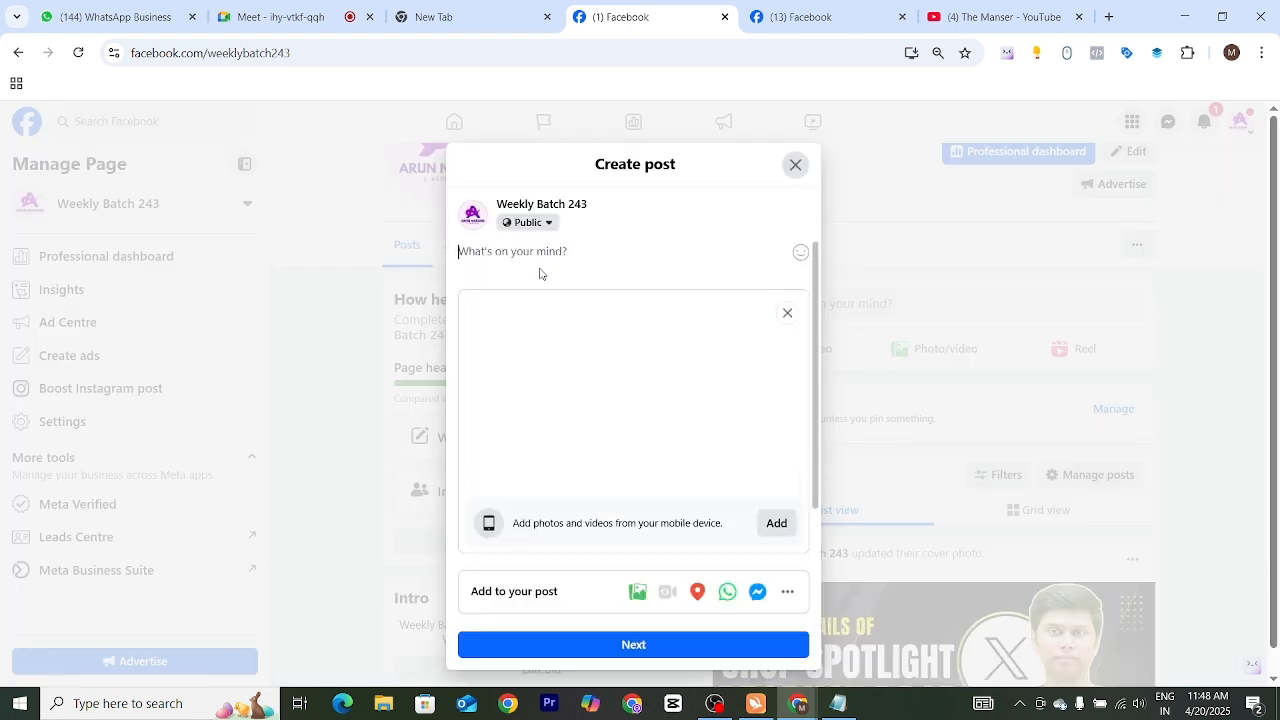
{"action": "mouse_move", "coordinate": [755, 428]}
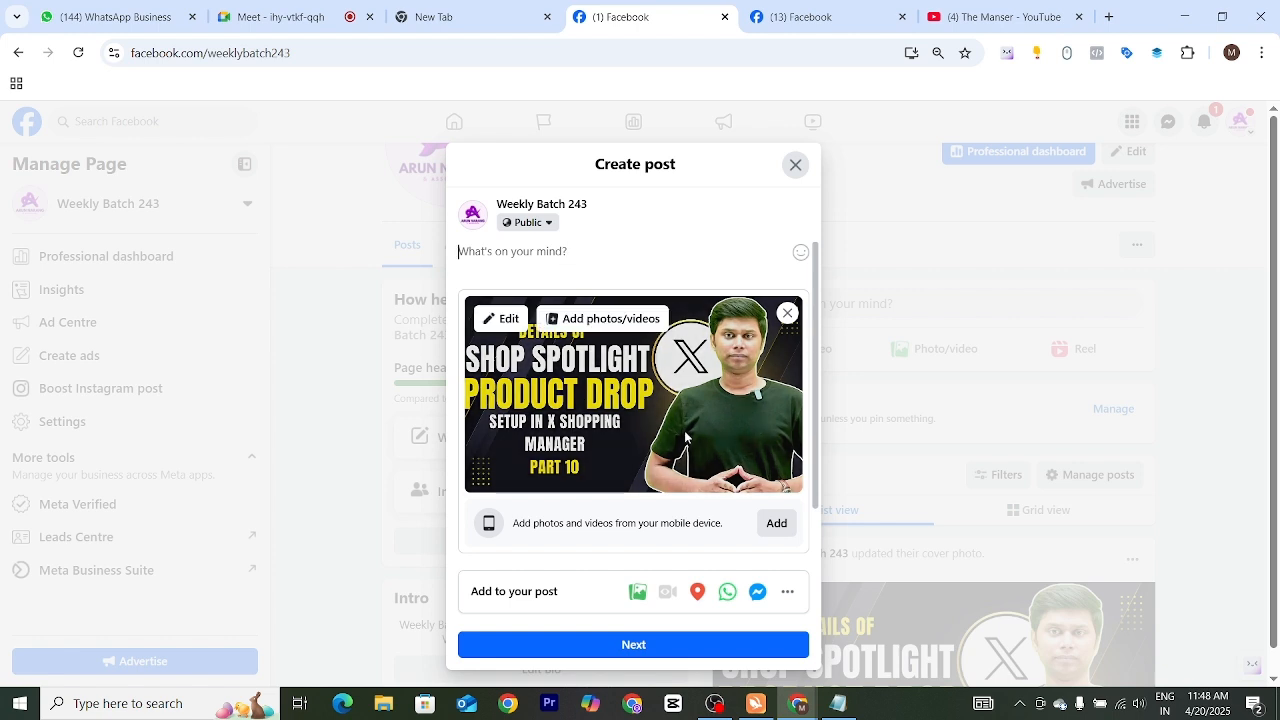
{"action": "scroll", "coordinate": [686, 437], "scroll_direction": "down", "scroll_amount": 1}
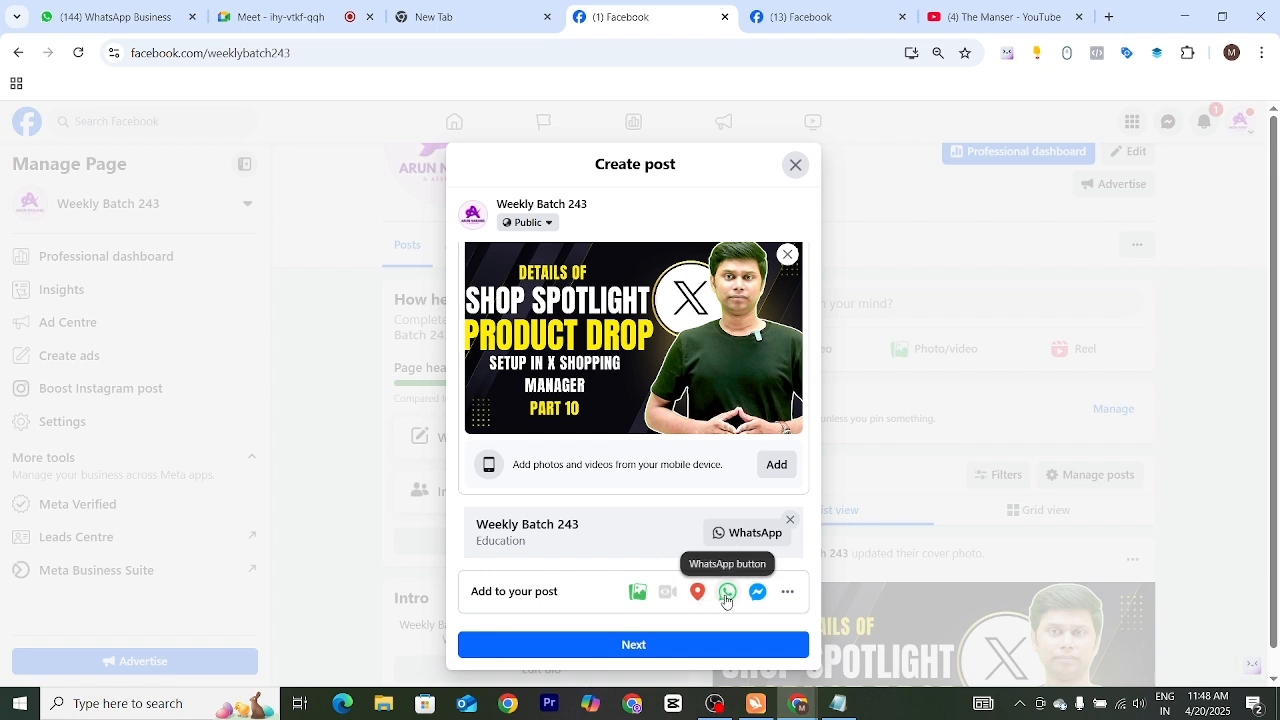
{"action": "left_click", "coordinate": [788, 594]}
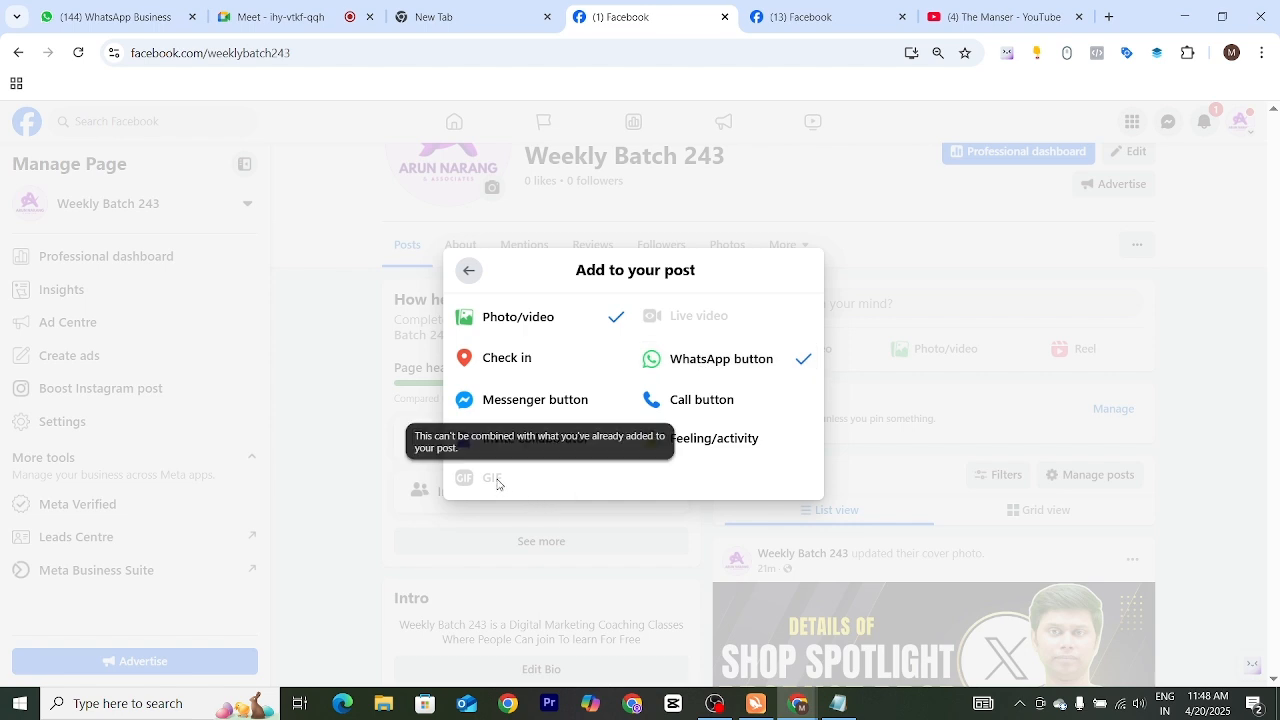
{"action": "left_click", "coordinate": [468, 270]}
Remove the prefilled image and WhatsApp button from the draft, review the available additions, and leave the draft
{"action": "left_click", "coordinate": [787, 254]}
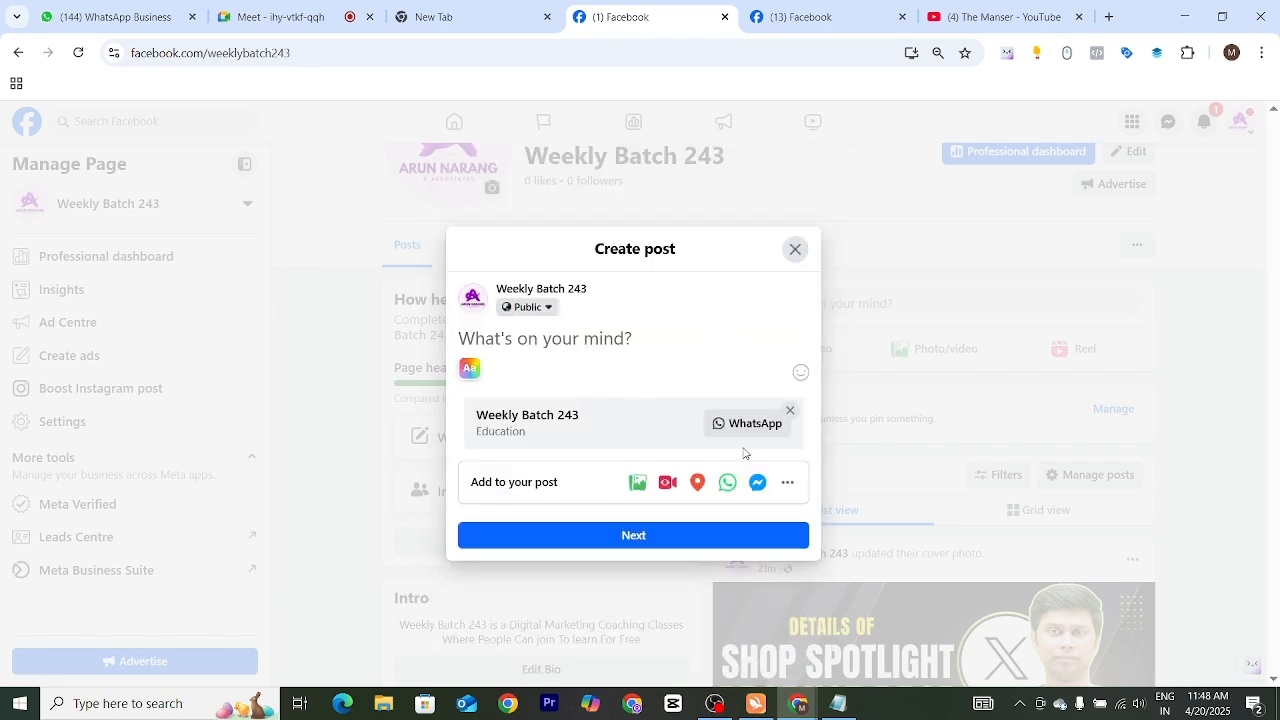
{"action": "left_click", "coordinate": [790, 410]}
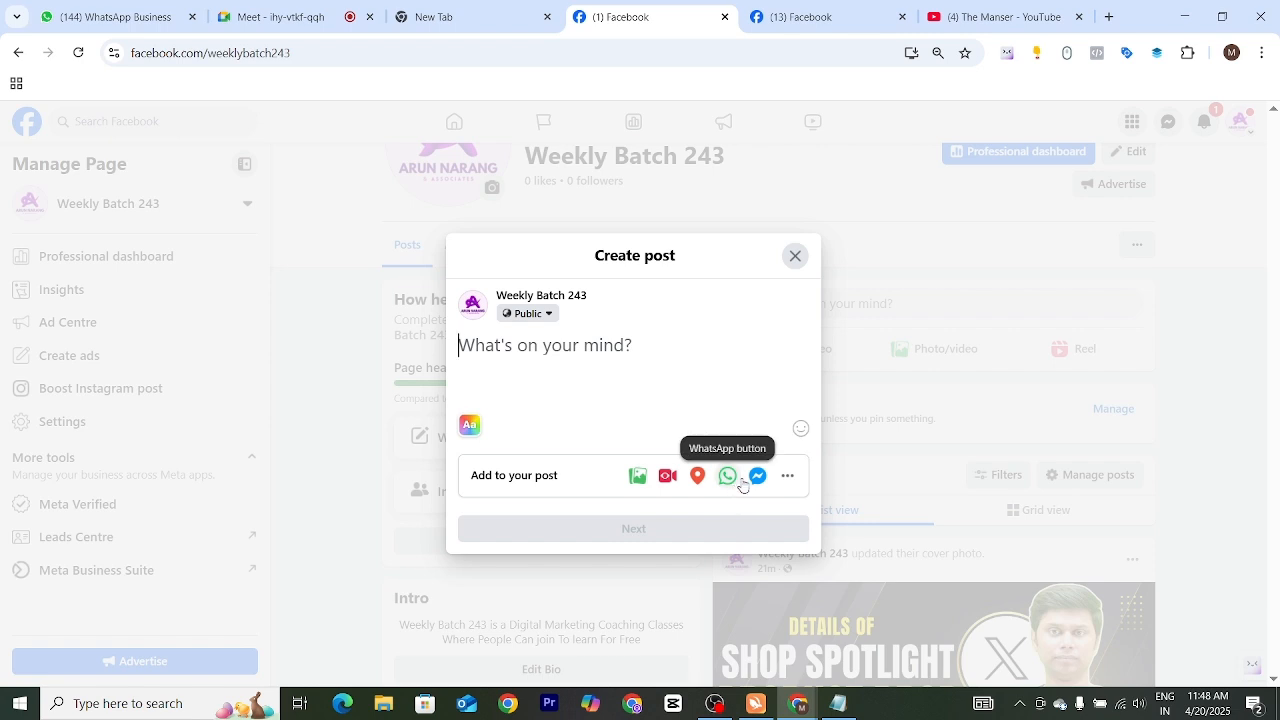
{"action": "left_click", "coordinate": [789, 482]}
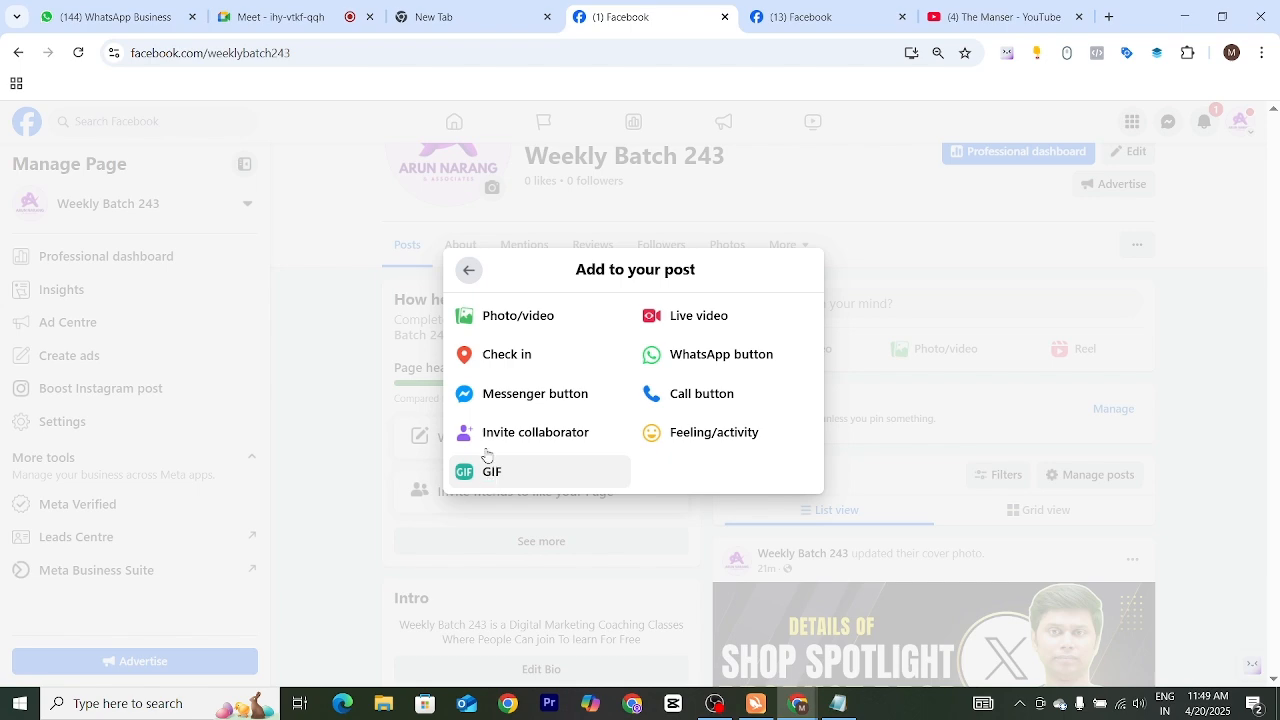
{"action": "left_click", "coordinate": [355, 301]}
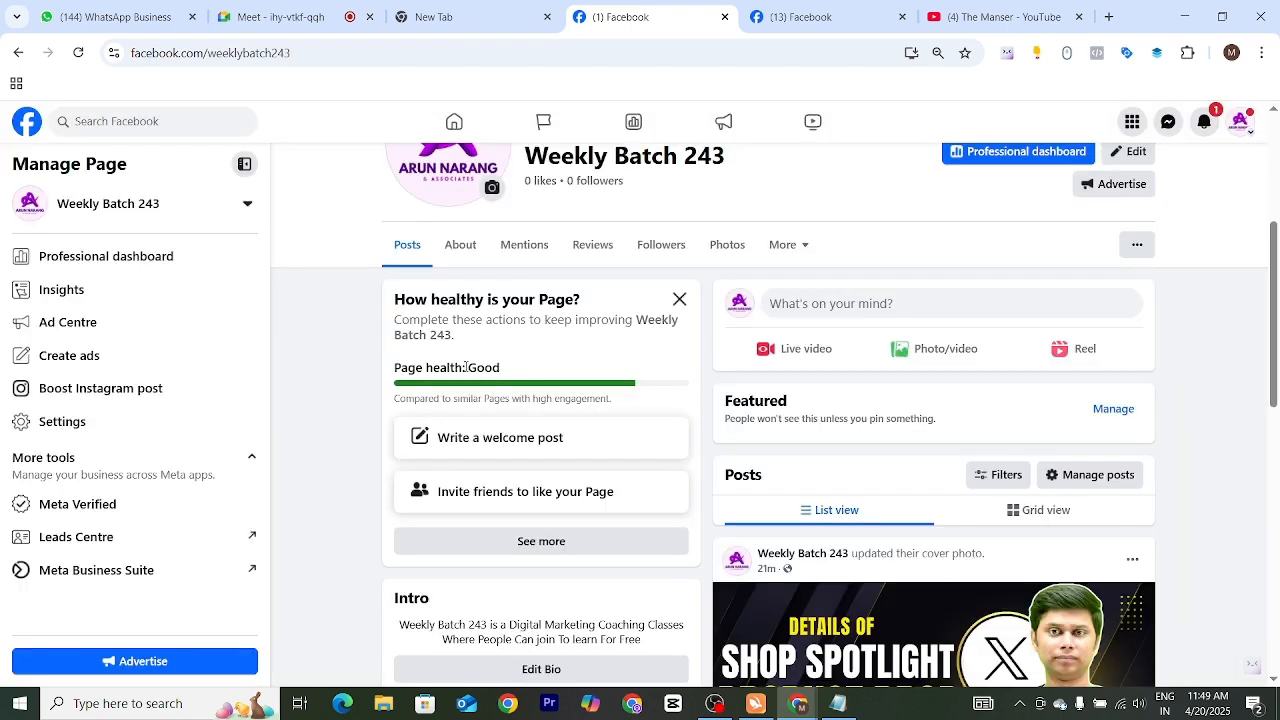
Reopen the new post and clear the prefilled image and WhatsApp button from it
{"action": "left_click", "coordinate": [840, 306]}
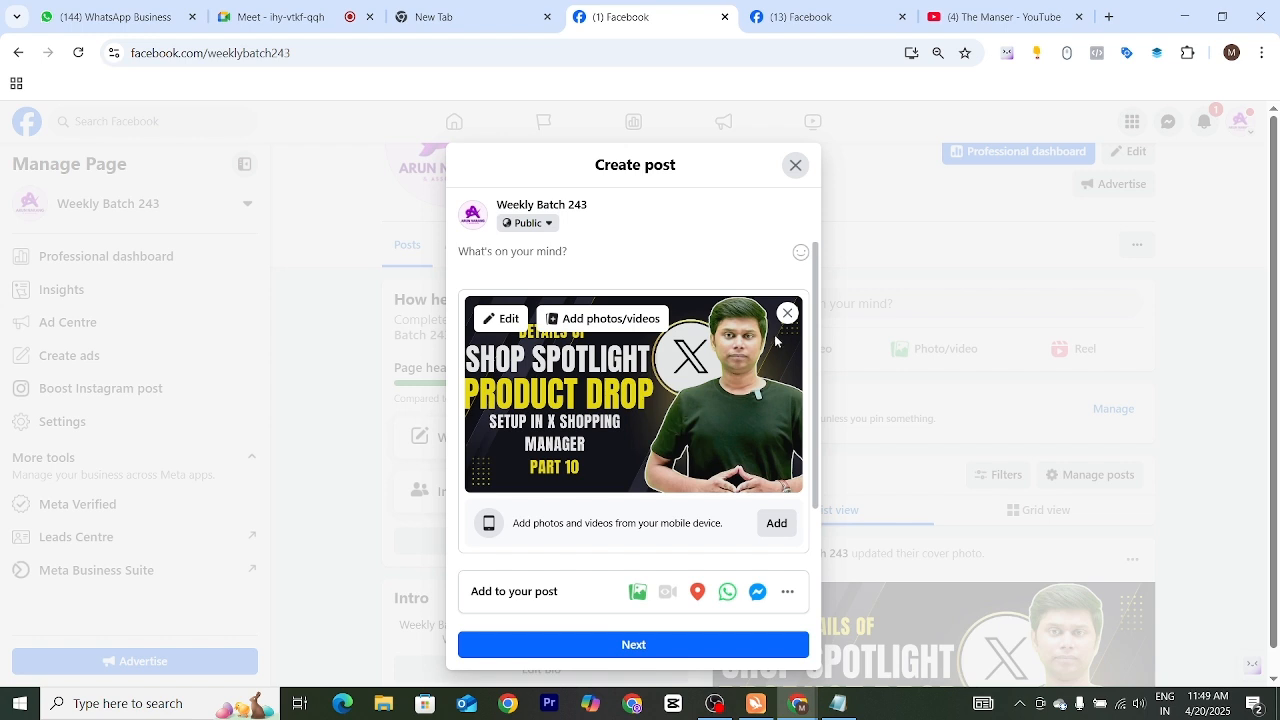
{"action": "left_click", "coordinate": [787, 313]}
{"action": "left_click", "coordinate": [790, 410]}
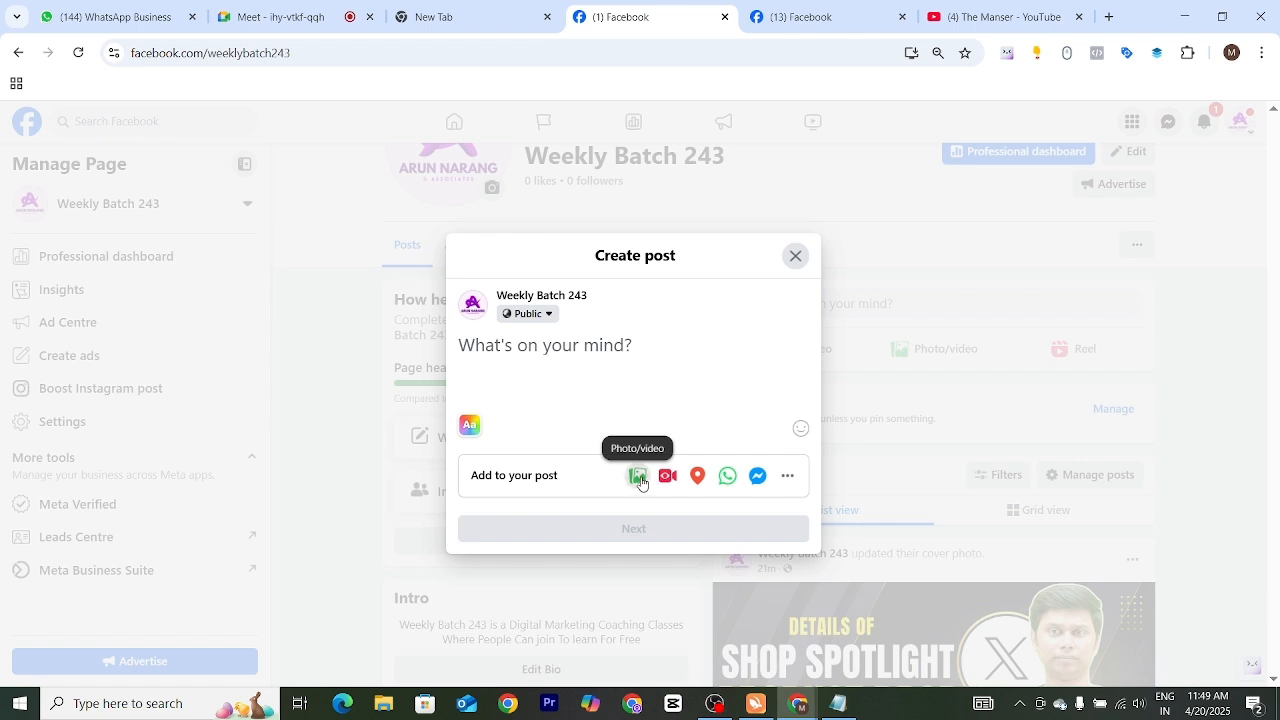
Attach the image "SEO THUMBNAILS (20)" from the Downloads folder to the post
{"action": "left_click", "coordinate": [641, 481]}
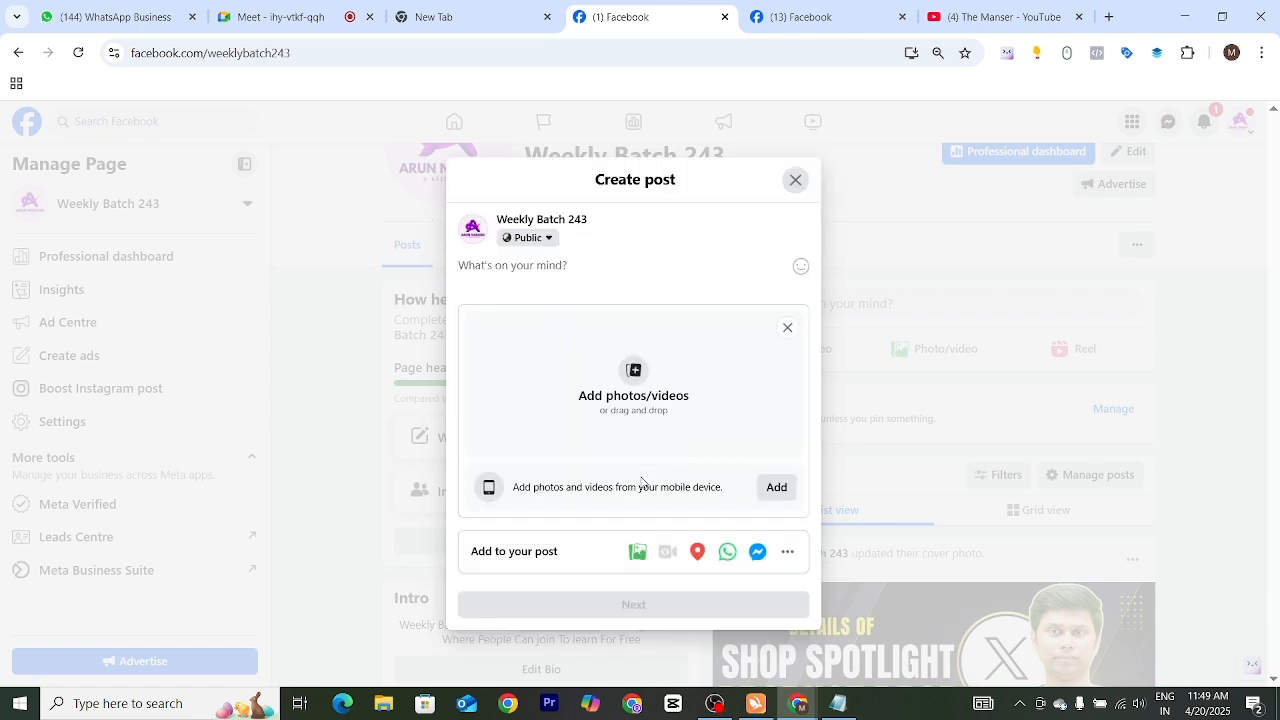
{"action": "left_click", "coordinate": [630, 376]}
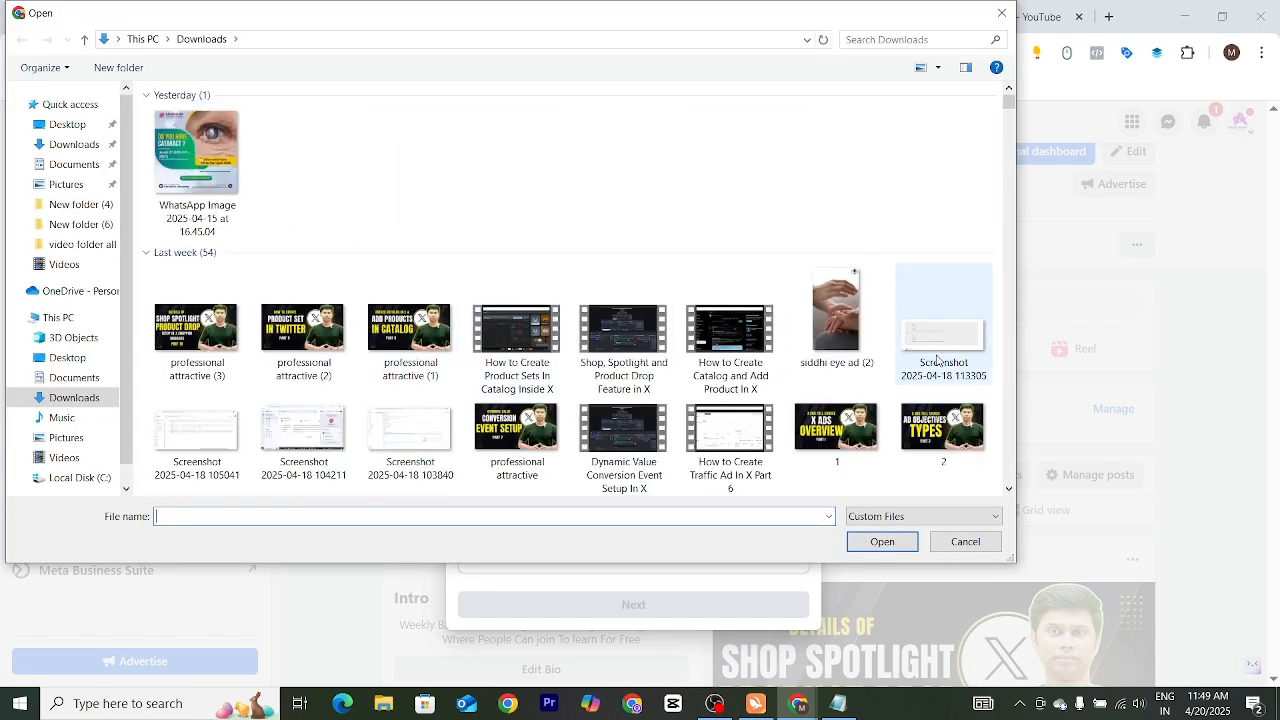
{"action": "left_click_drag", "start_coordinate": [1009, 106], "coordinate": [1010, 122]}
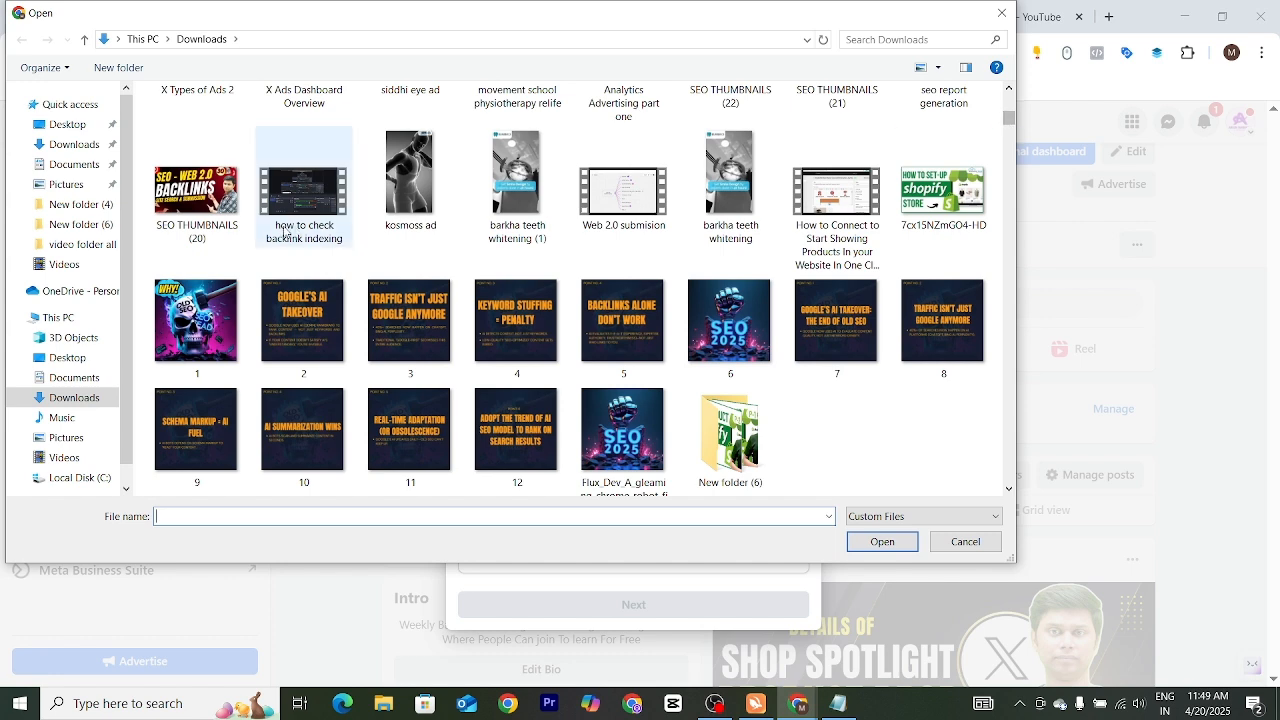
{"action": "left_click", "coordinate": [196, 190]}
{"action": "left_click", "coordinate": [882, 541]}
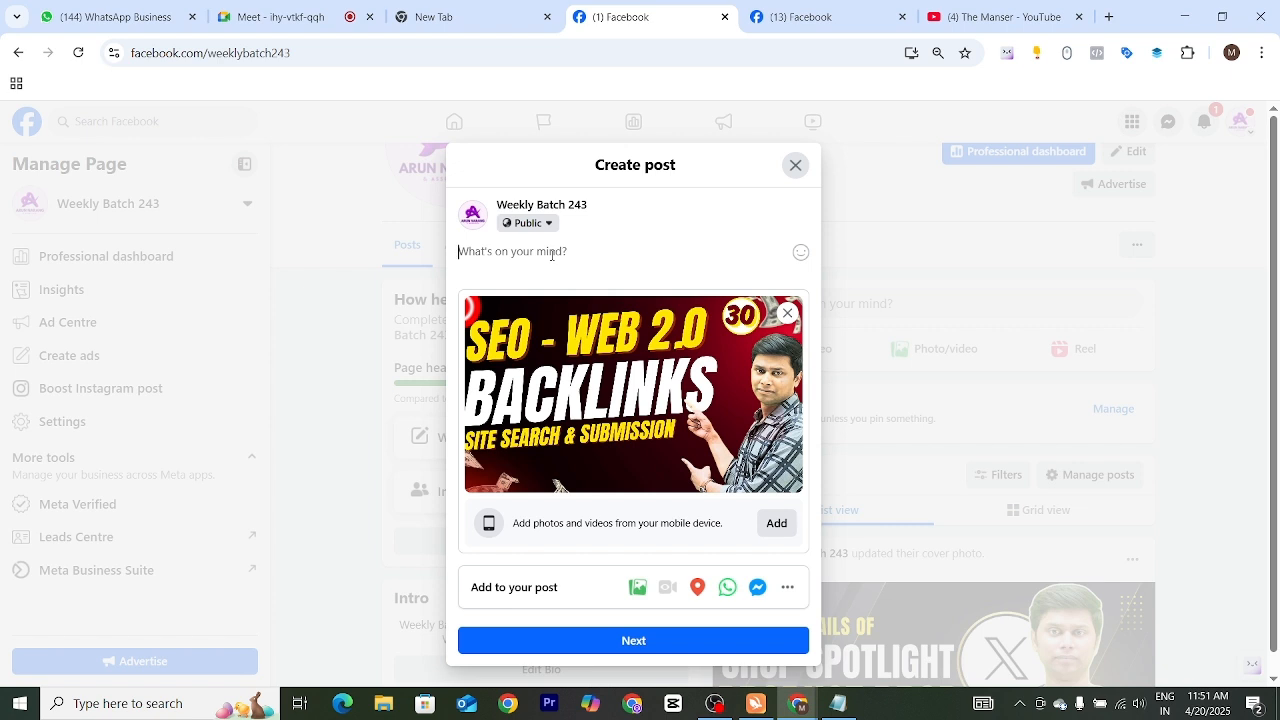
Enter the suggested hashtag #Diwali as the post text and delete it again
{"action": "type", "text": "#diwali"}
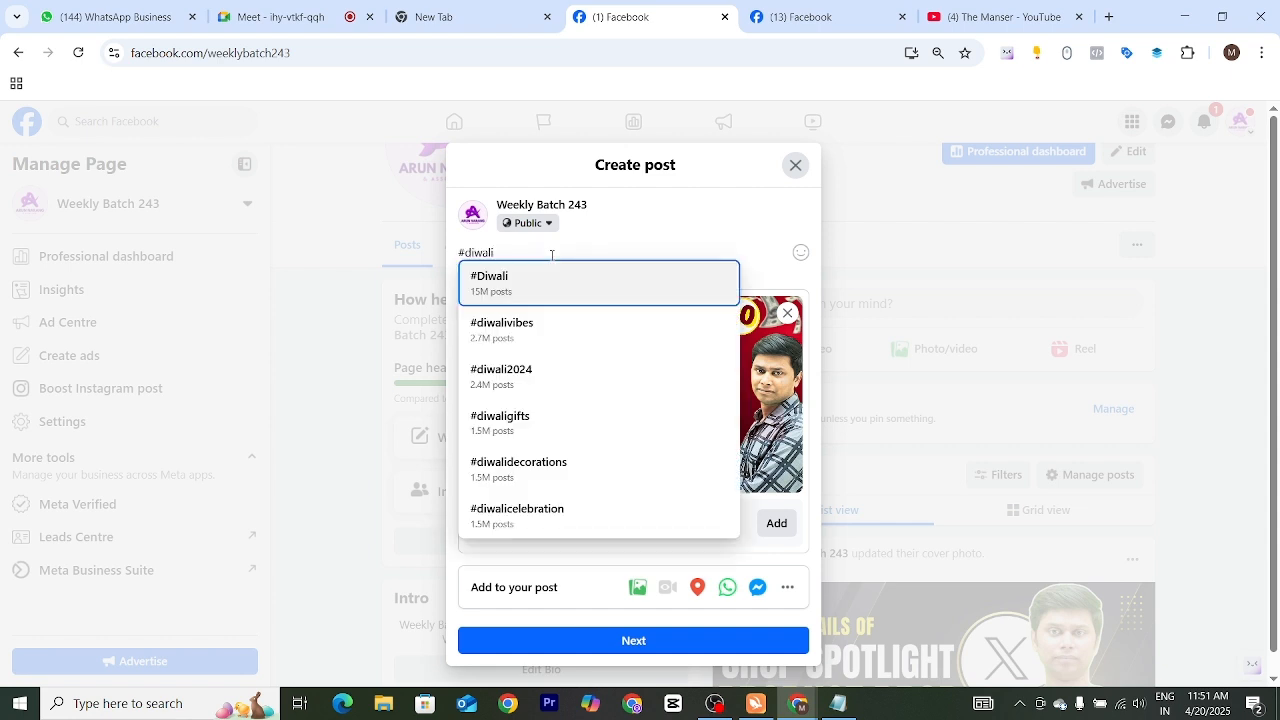
{"action": "left_click", "coordinate": [492, 296]}
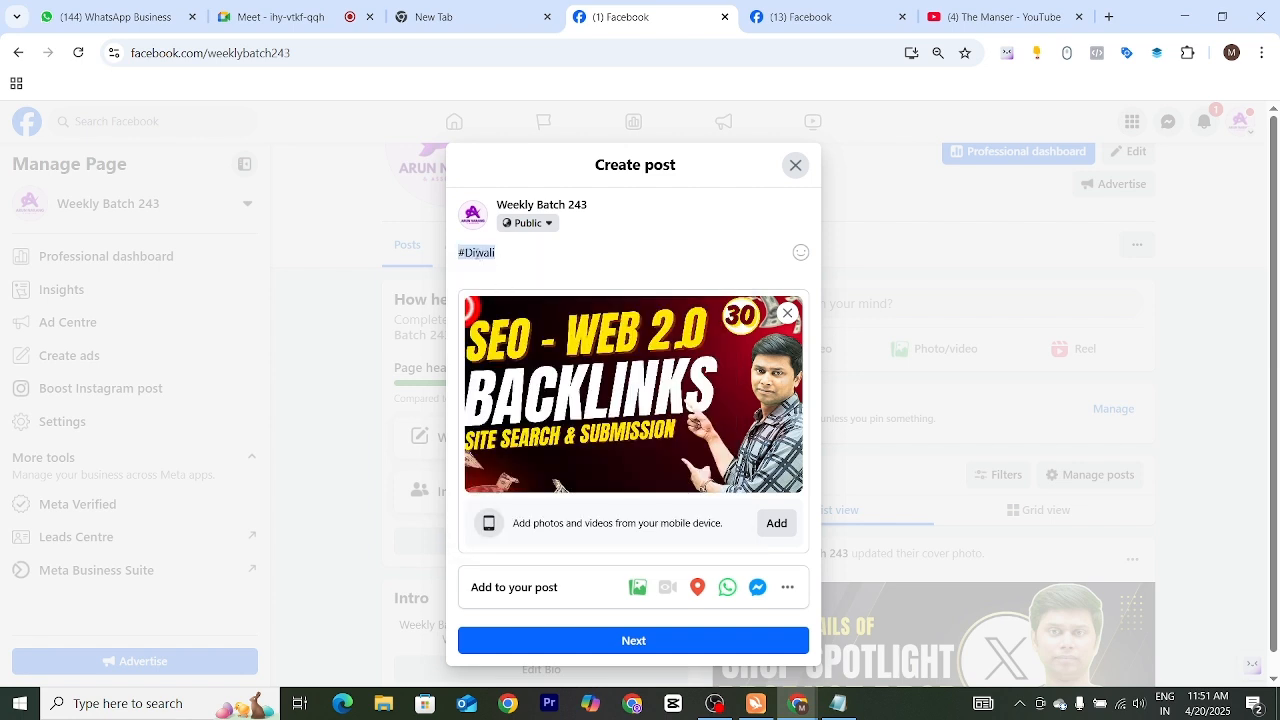
{"action": "left_click_drag", "start_coordinate": [508, 254], "coordinate": [460, 254]}
{"action": "left_click", "coordinate": [530, 258]}
{"action": "key", "text": "BackSpace"}
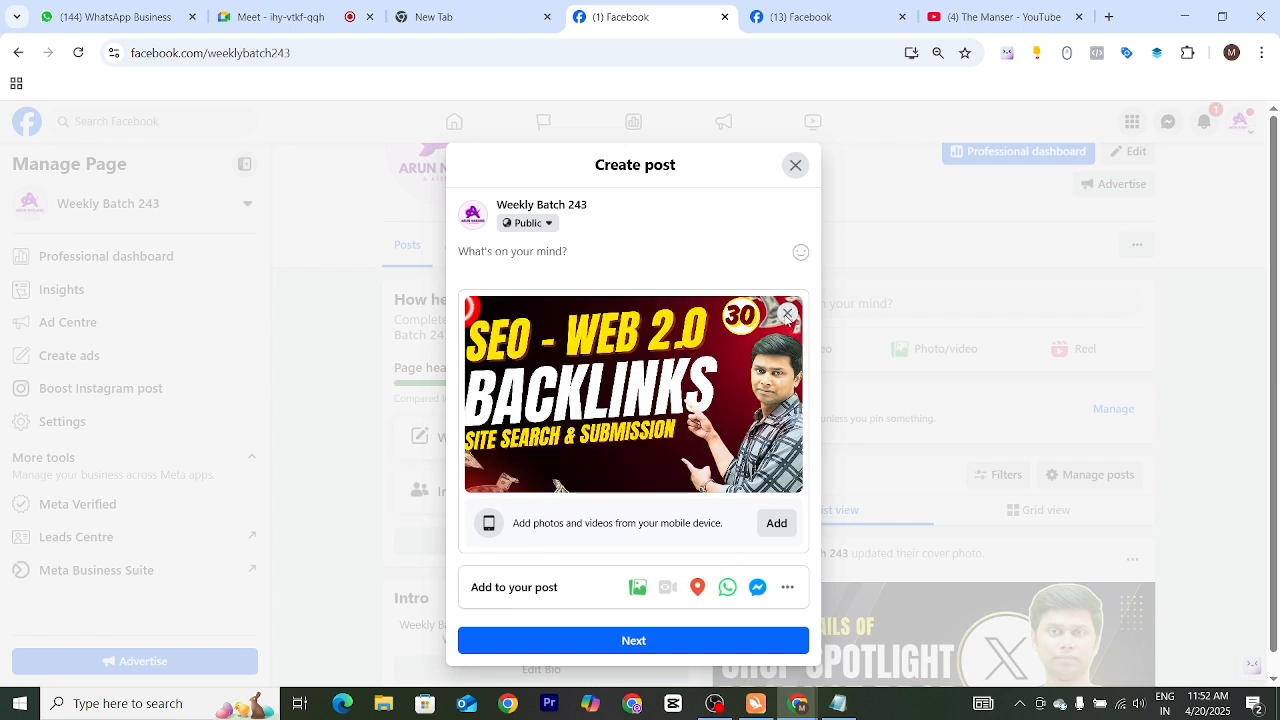
Remove the attached image, try to switch the draft to a live video, and dismiss the leave-page prompt
{"action": "left_click", "coordinate": [787, 315]}
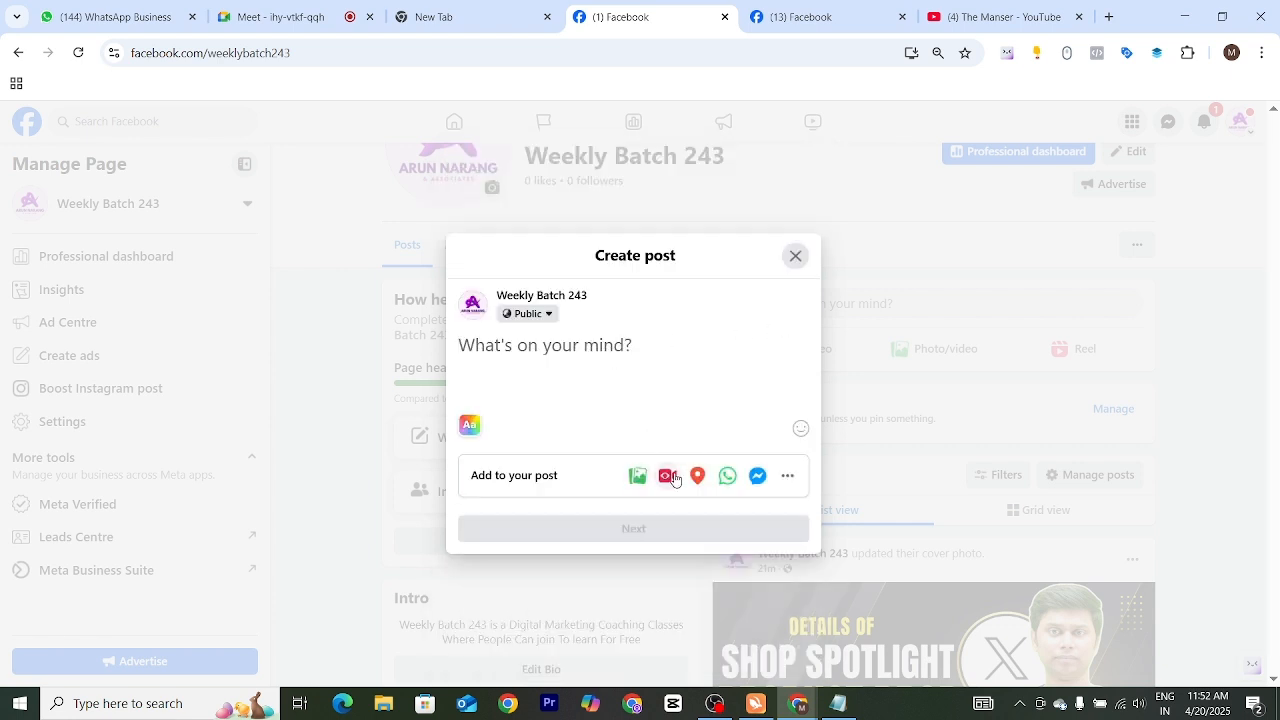
{"action": "left_click", "coordinate": [672, 477]}
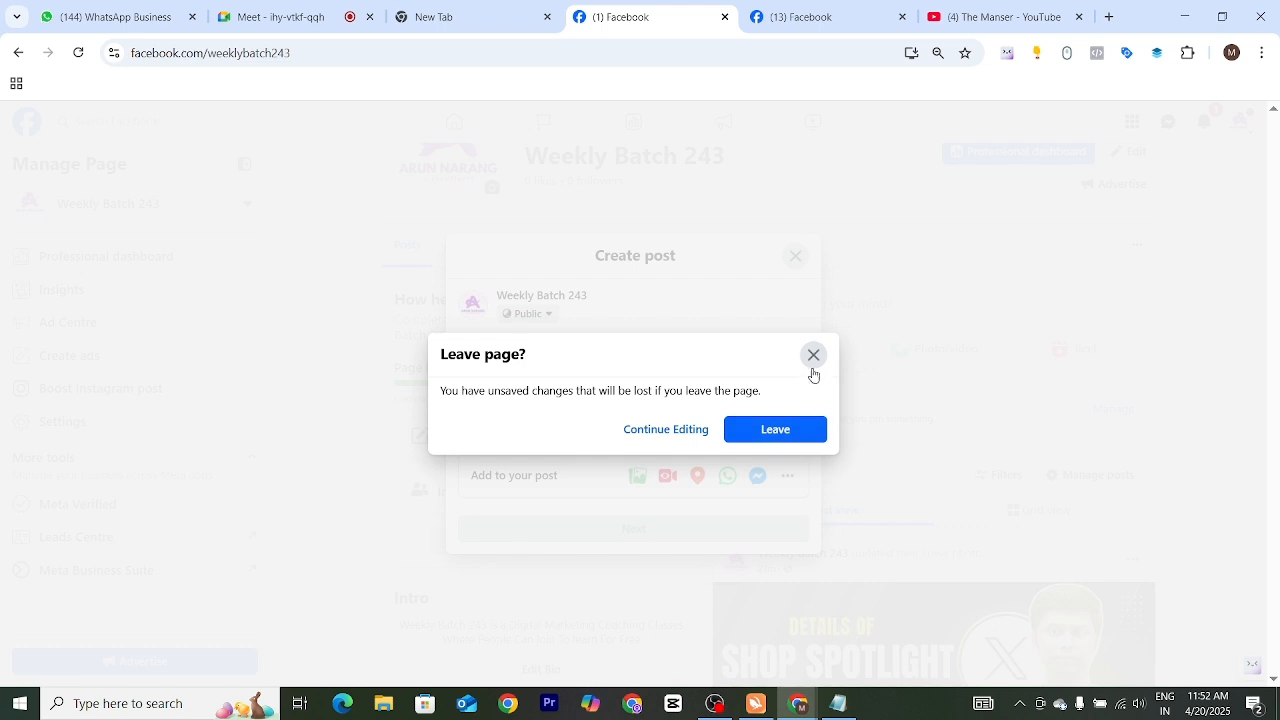
{"action": "left_click", "coordinate": [813, 370]}
Search the Downloads folder for mp4 files, attach the video "Q & A Submission" to the post, and remove it again
{"action": "left_click", "coordinate": [637, 475]}
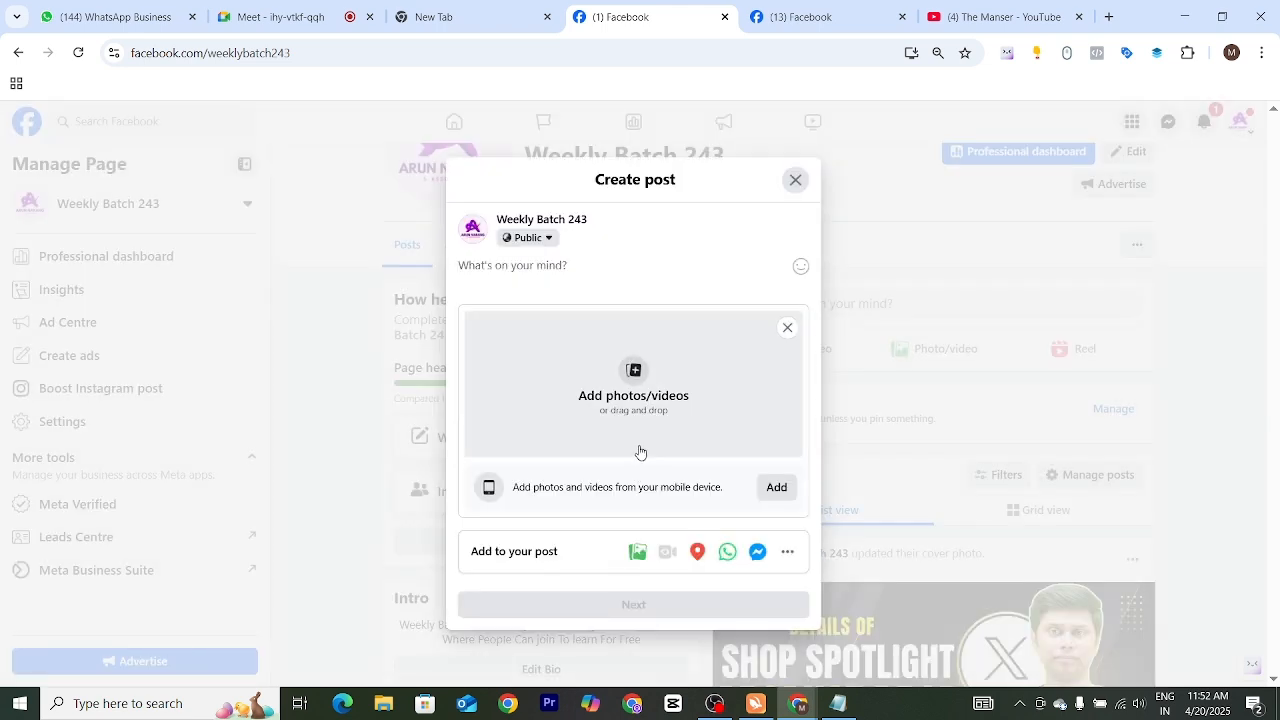
{"action": "left_click", "coordinate": [634, 402]}
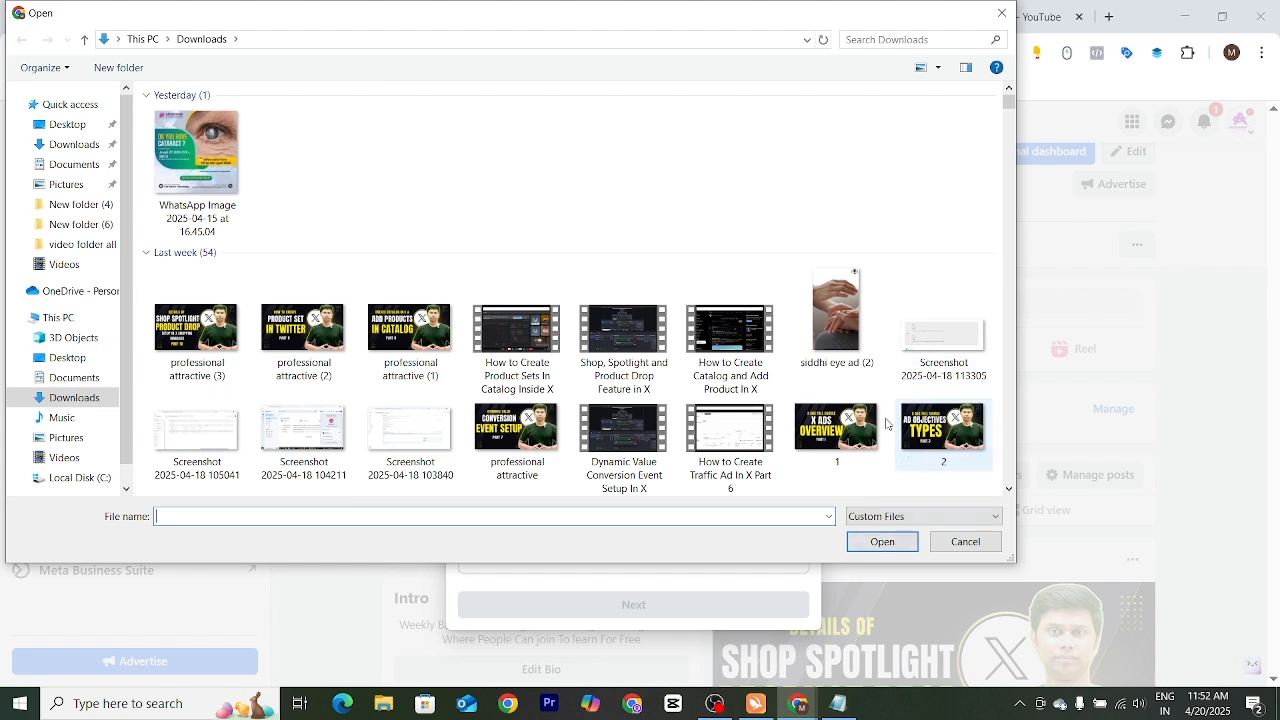
{"action": "left_click", "coordinate": [880, 39]}
{"action": "type", "text": "m"}
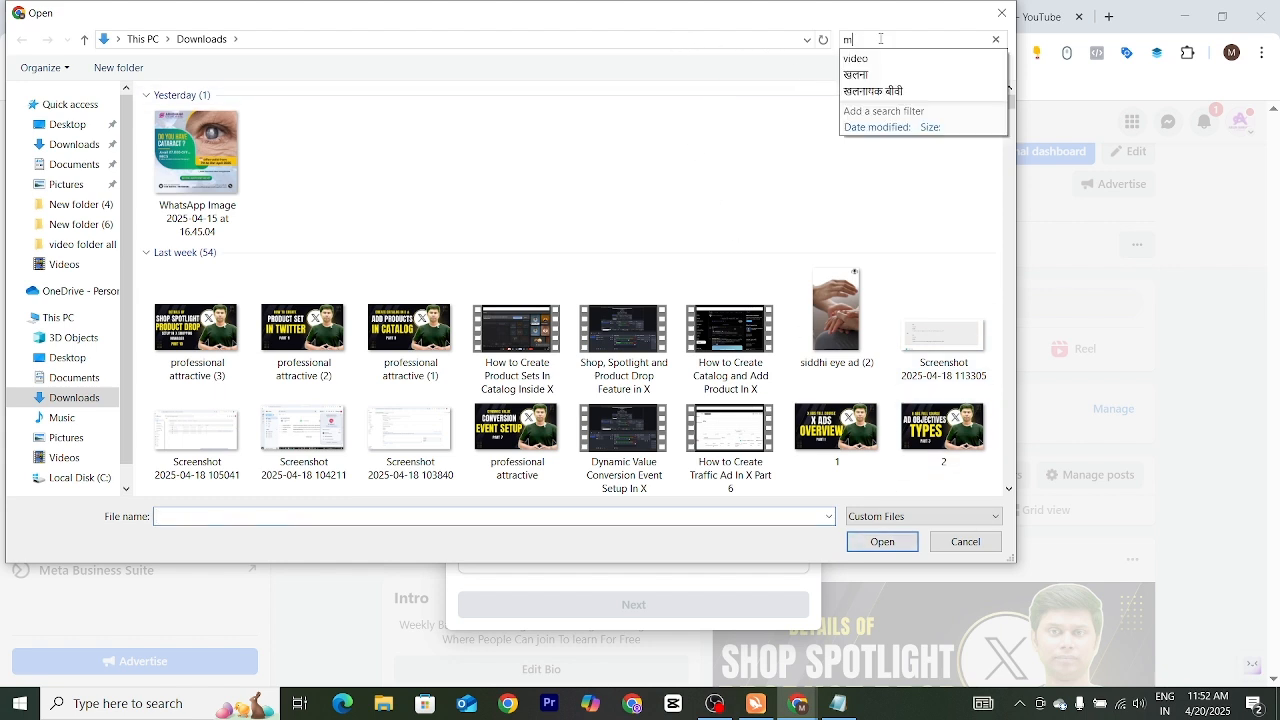
{"action": "type", "text": "p4"}
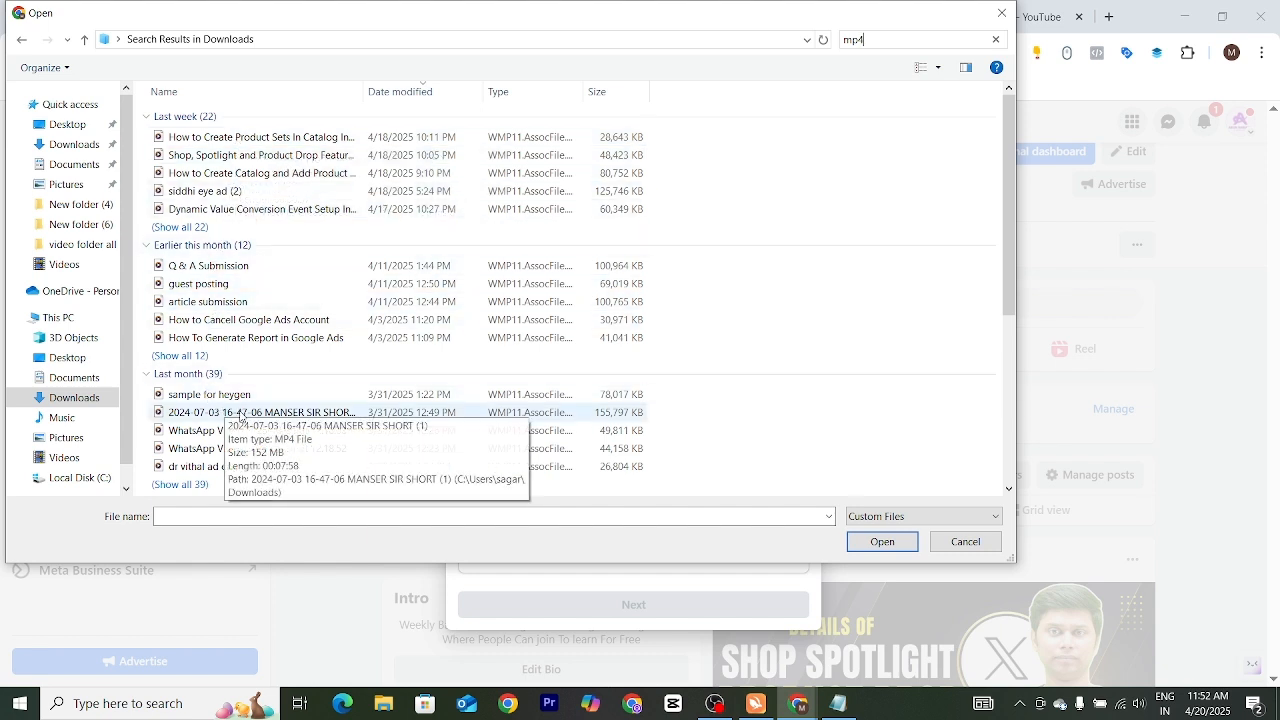
{"action": "left_click", "coordinate": [210, 266]}
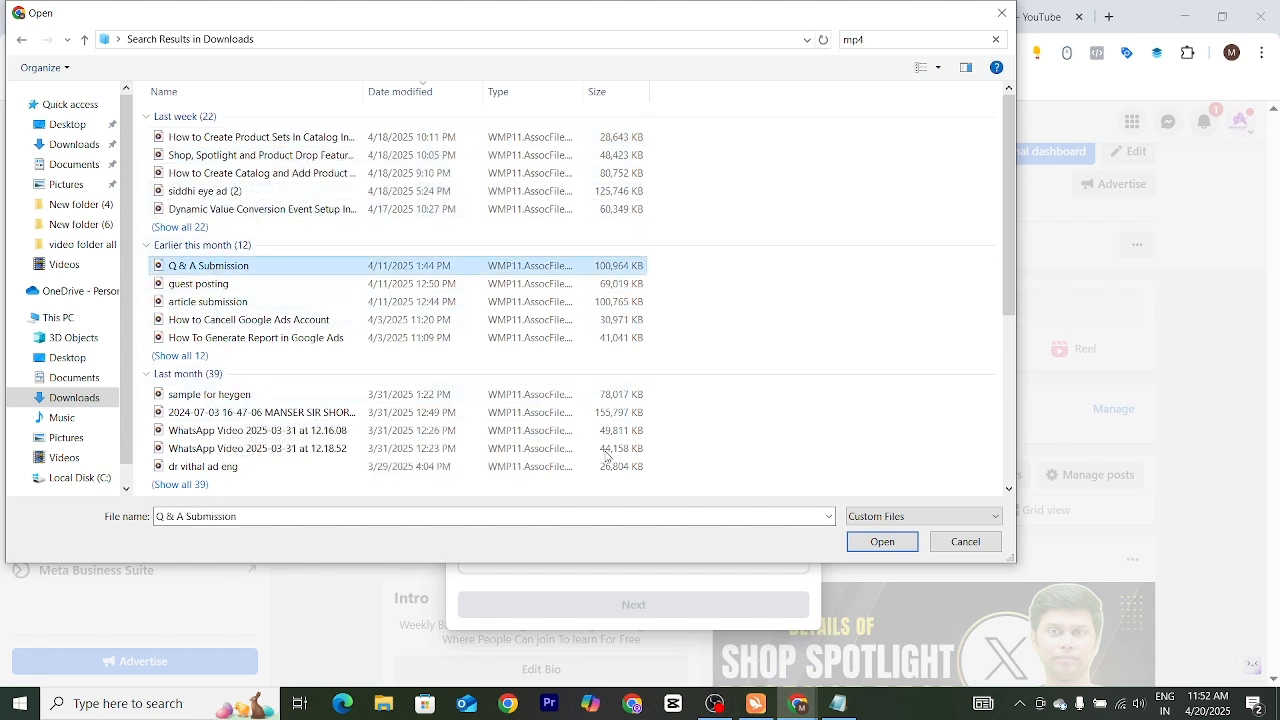
{"action": "left_click", "coordinate": [881, 542]}
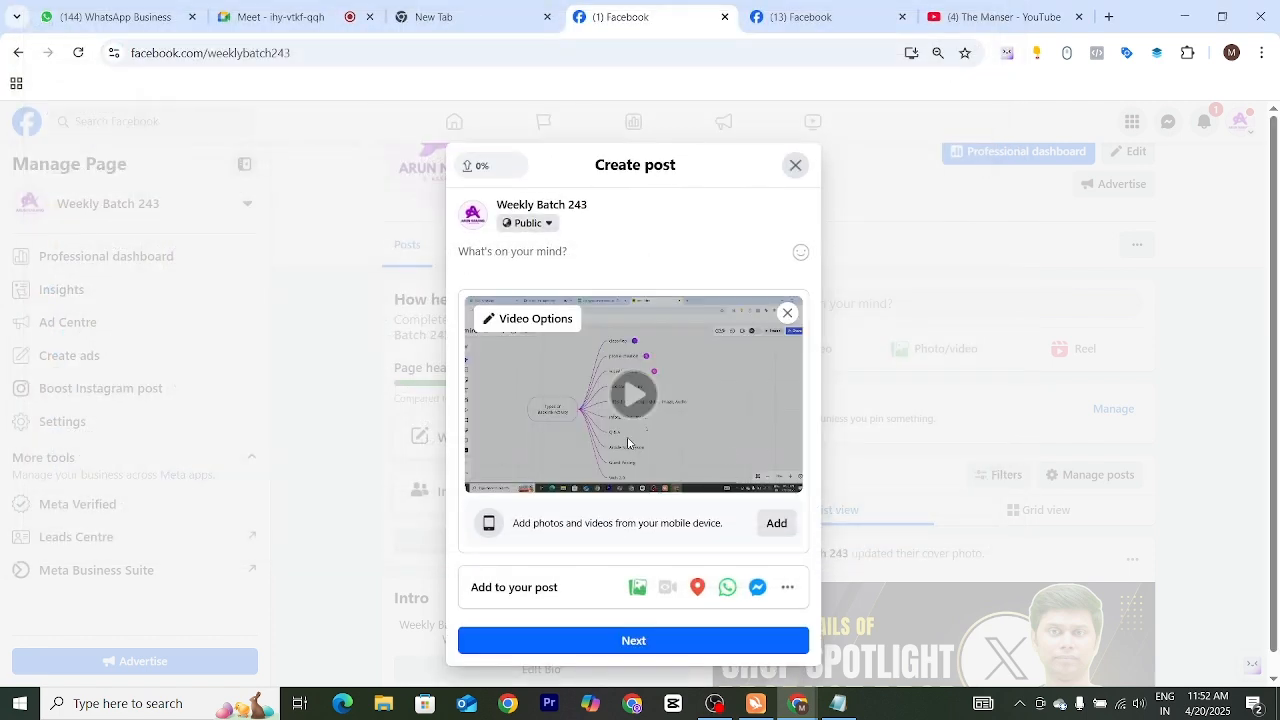
{"action": "scroll", "coordinate": [757, 466], "scroll_direction": "down", "scroll_amount": 1}
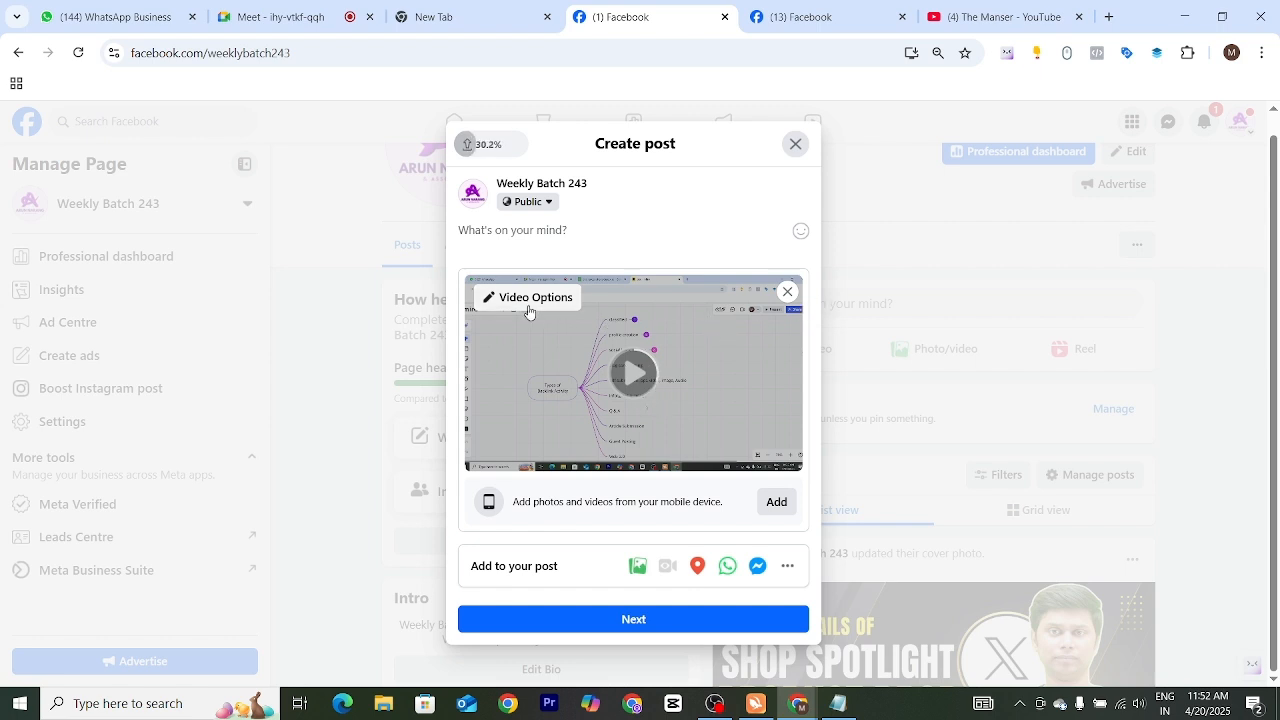
{"action": "left_click", "coordinate": [788, 293]}
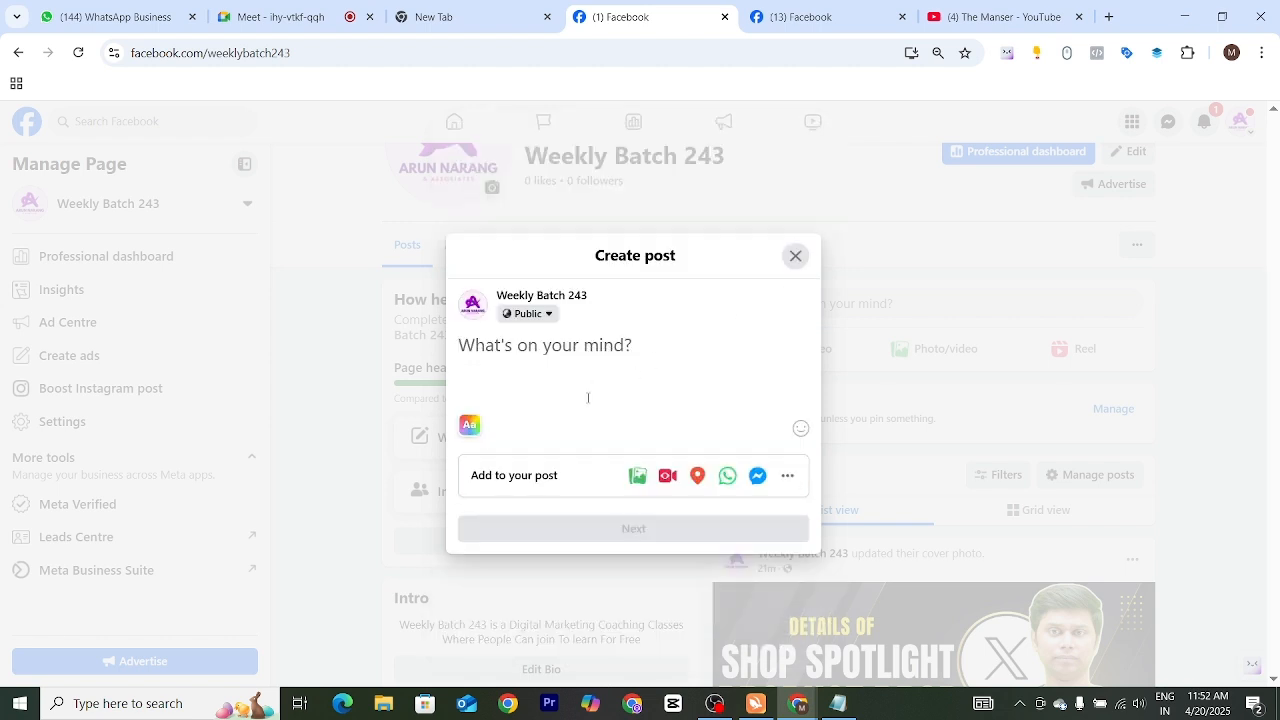
Attach the video "barkha teeth whitening (1)" from the Downloads folder to the post
{"action": "left_click", "coordinate": [637, 475]}
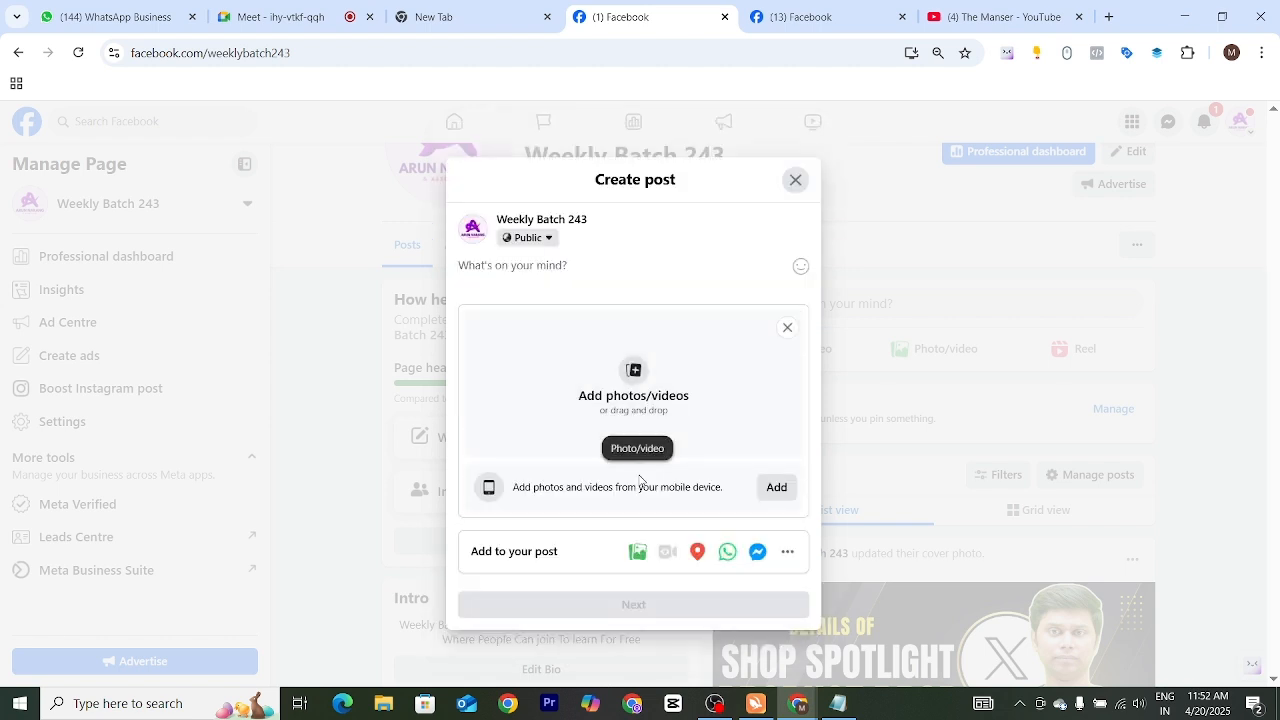
{"action": "left_click", "coordinate": [629, 385]}
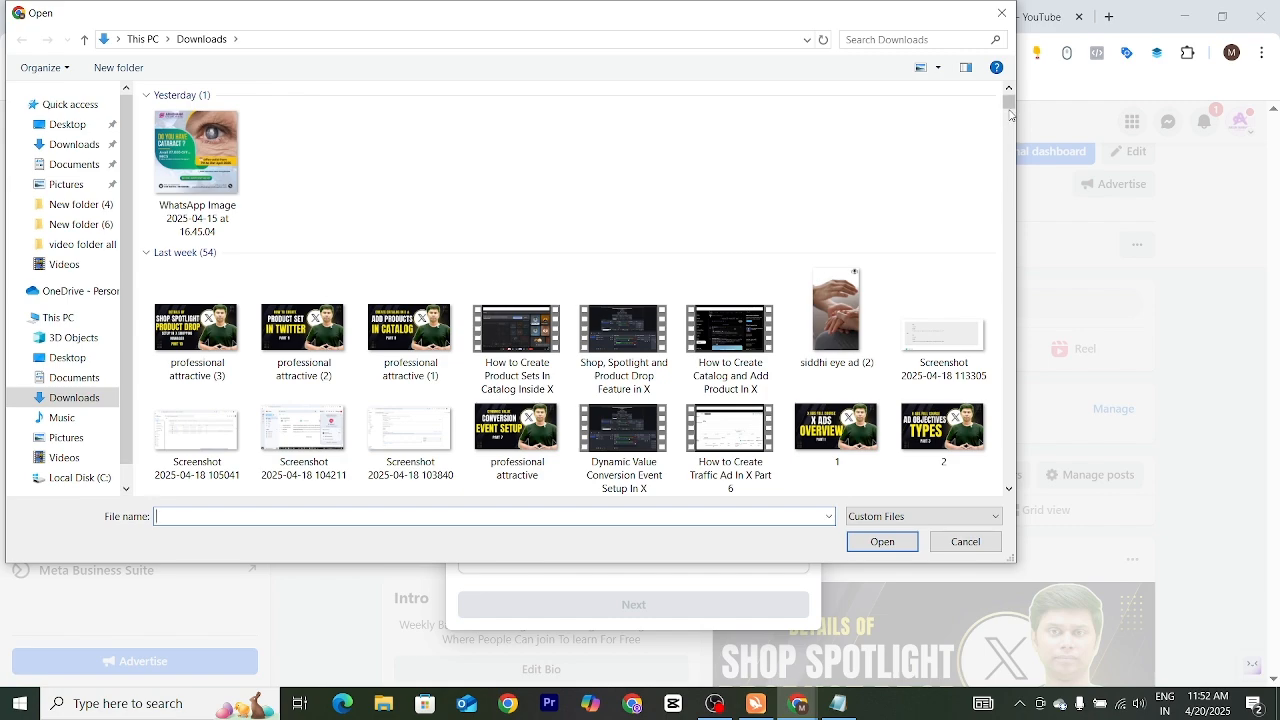
{"action": "left_click_drag", "start_coordinate": [1009, 102], "coordinate": [1008, 126]}
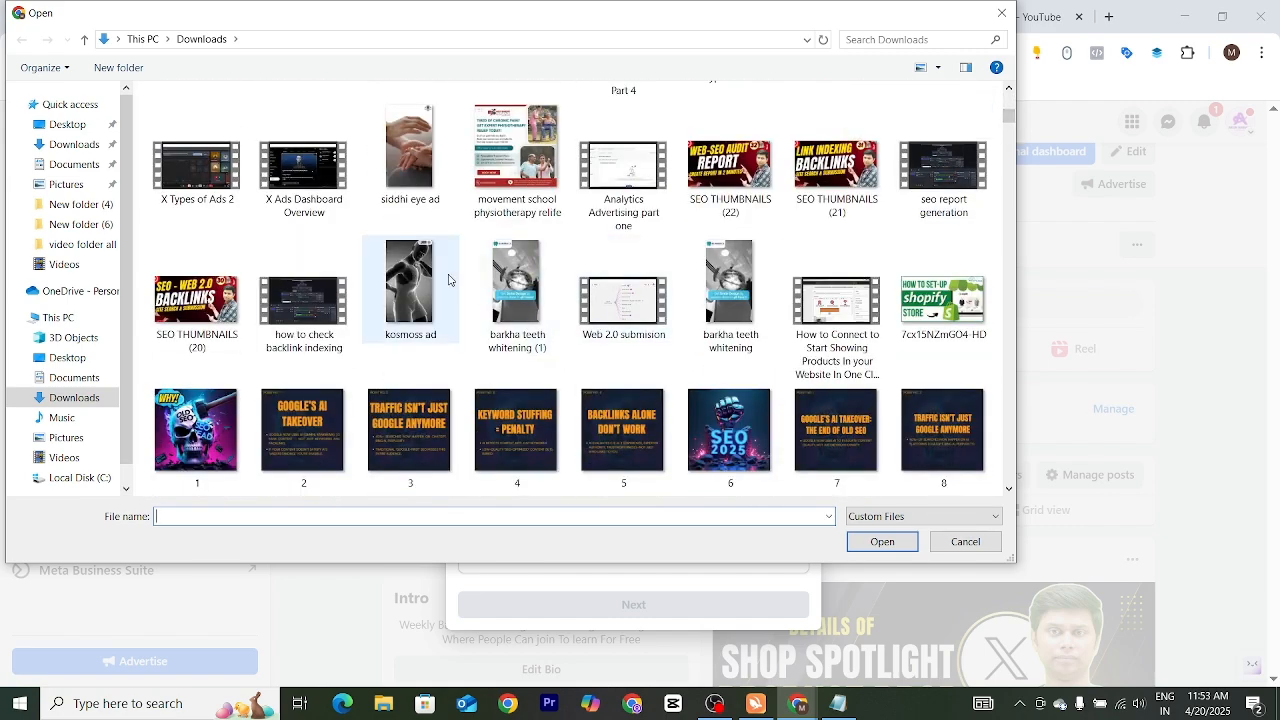
{"action": "left_click", "coordinate": [511, 280]}
{"action": "left_click", "coordinate": [861, 538]}
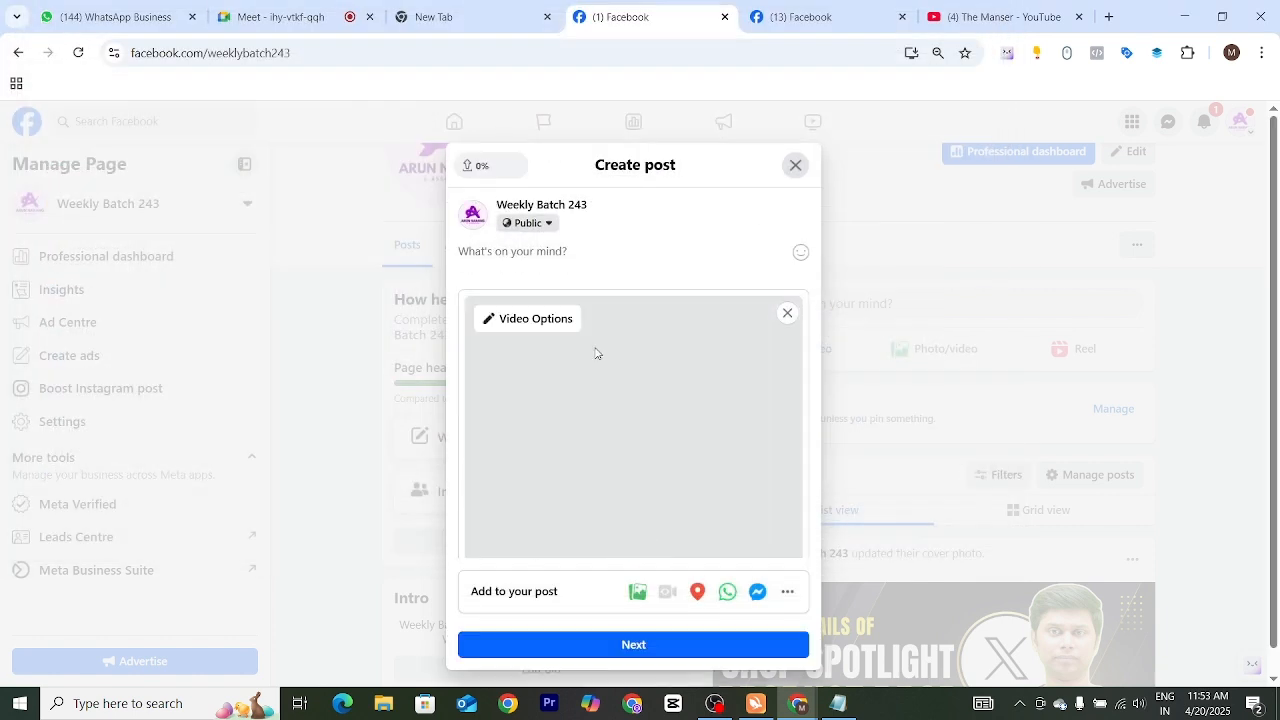
Look through the attached video's preview in the draft and try out the WhatsApp button addition
{"action": "scroll", "coordinate": [631, 400], "scroll_direction": "down", "scroll_amount": 2}
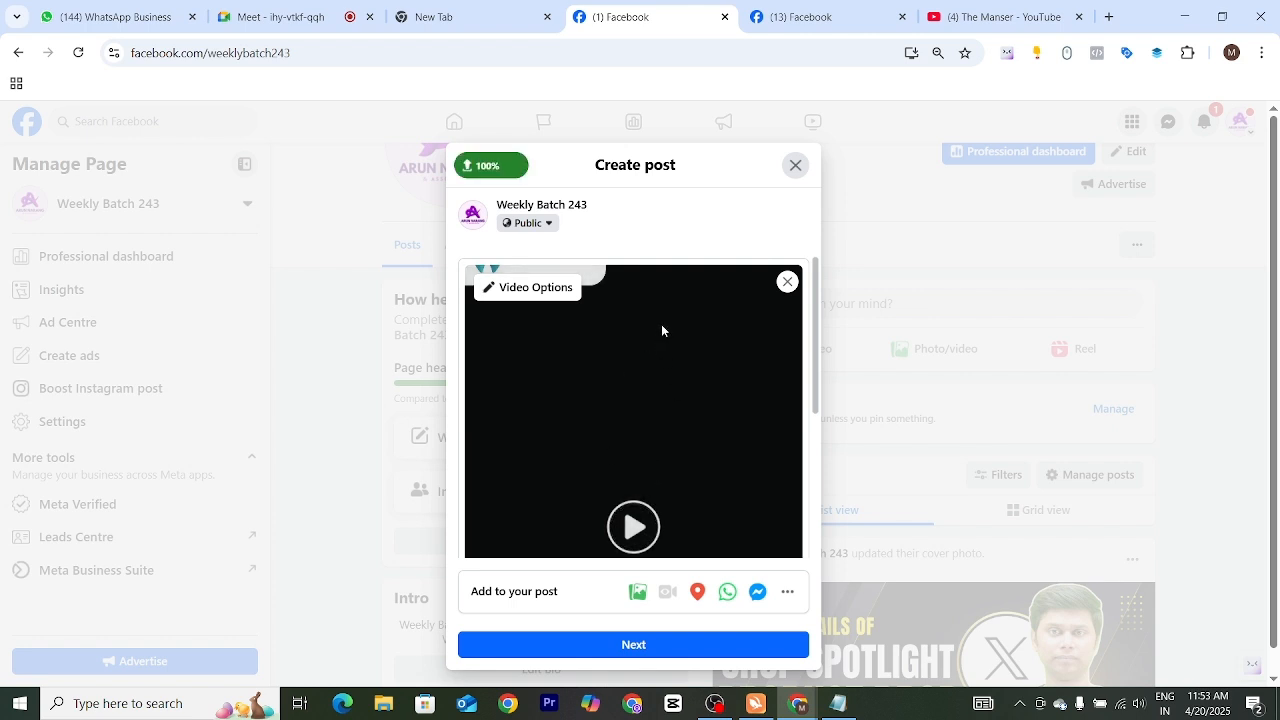
{"action": "scroll", "coordinate": [686, 467], "scroll_direction": "down", "scroll_amount": 3}
{"action": "scroll", "coordinate": [682, 452], "scroll_direction": "up", "scroll_amount": 1}
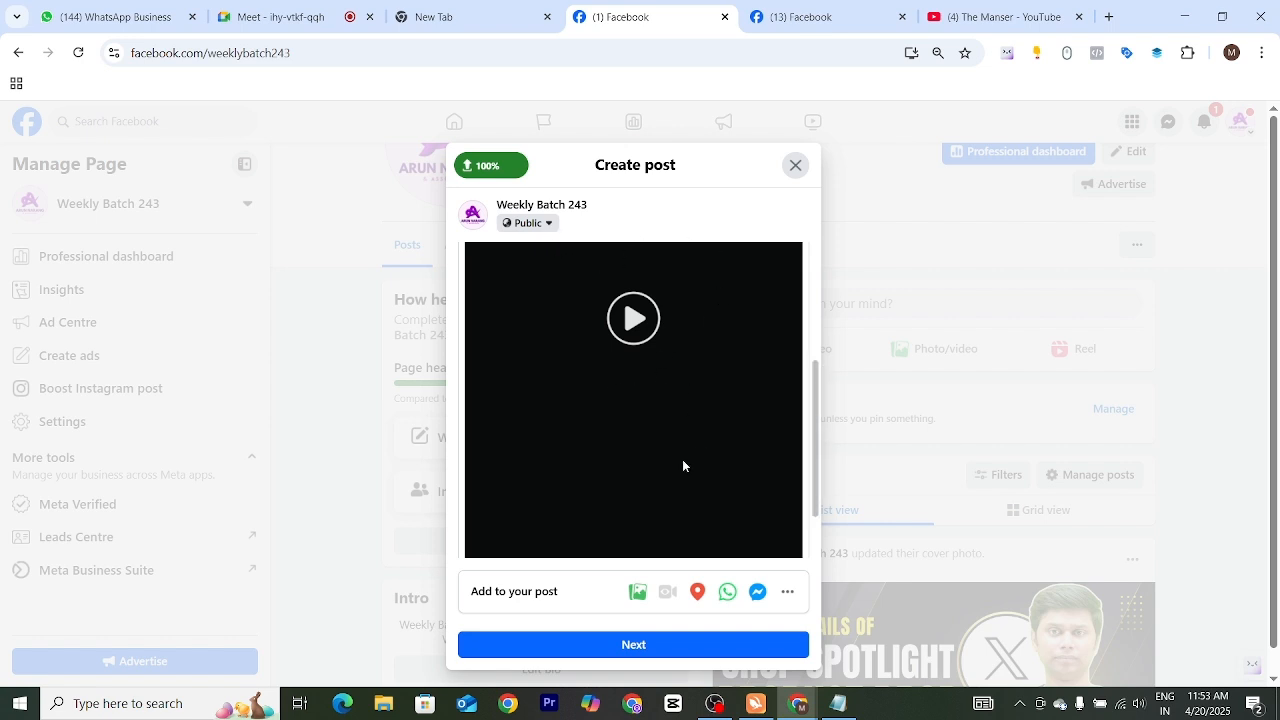
{"action": "scroll", "coordinate": [681, 462], "scroll_direction": "down", "scroll_amount": 1}
{"action": "scroll", "coordinate": [679, 458], "scroll_direction": "up", "scroll_amount": 3}
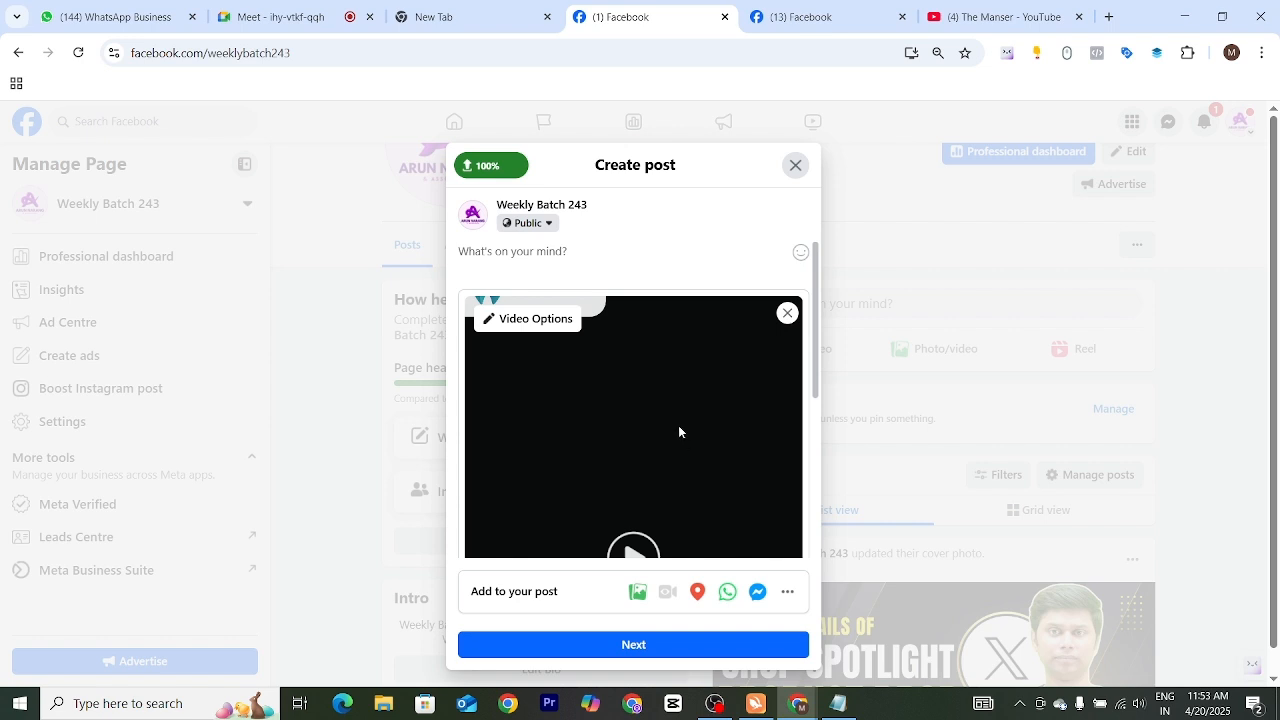
{"action": "scroll", "coordinate": [677, 431], "scroll_direction": "down", "scroll_amount": 3}
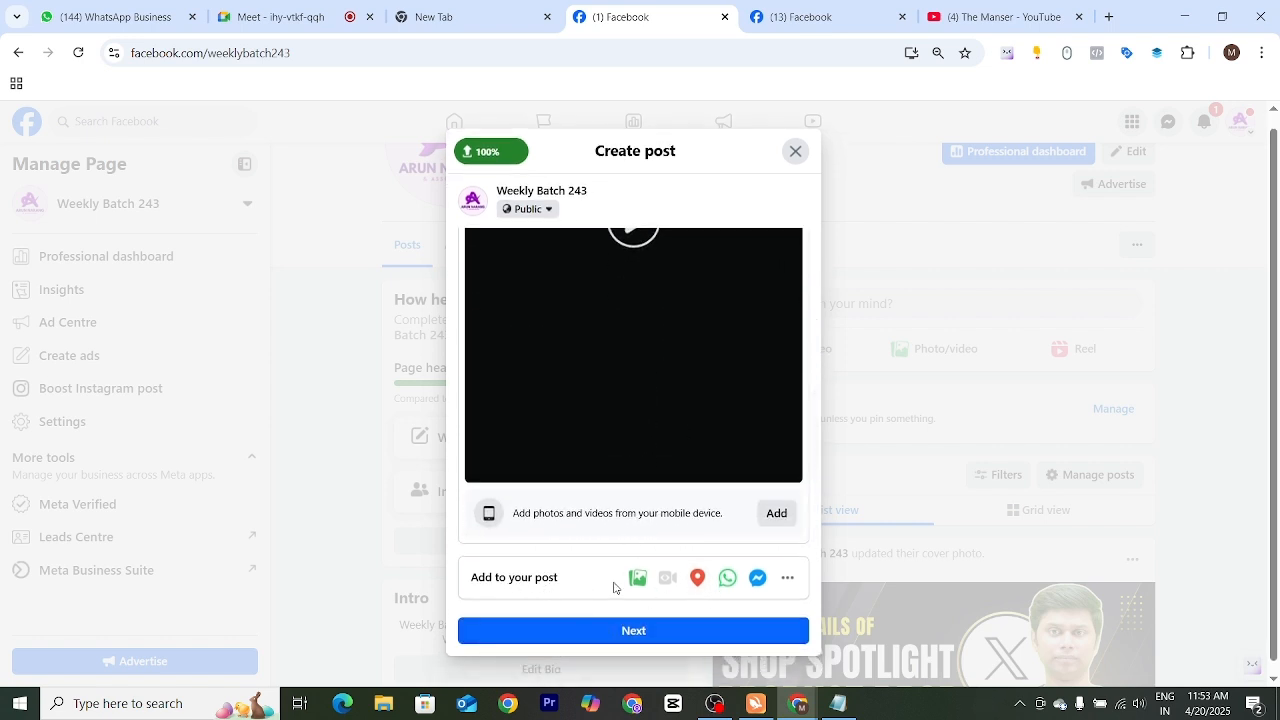
{"action": "left_click", "coordinate": [727, 578]}
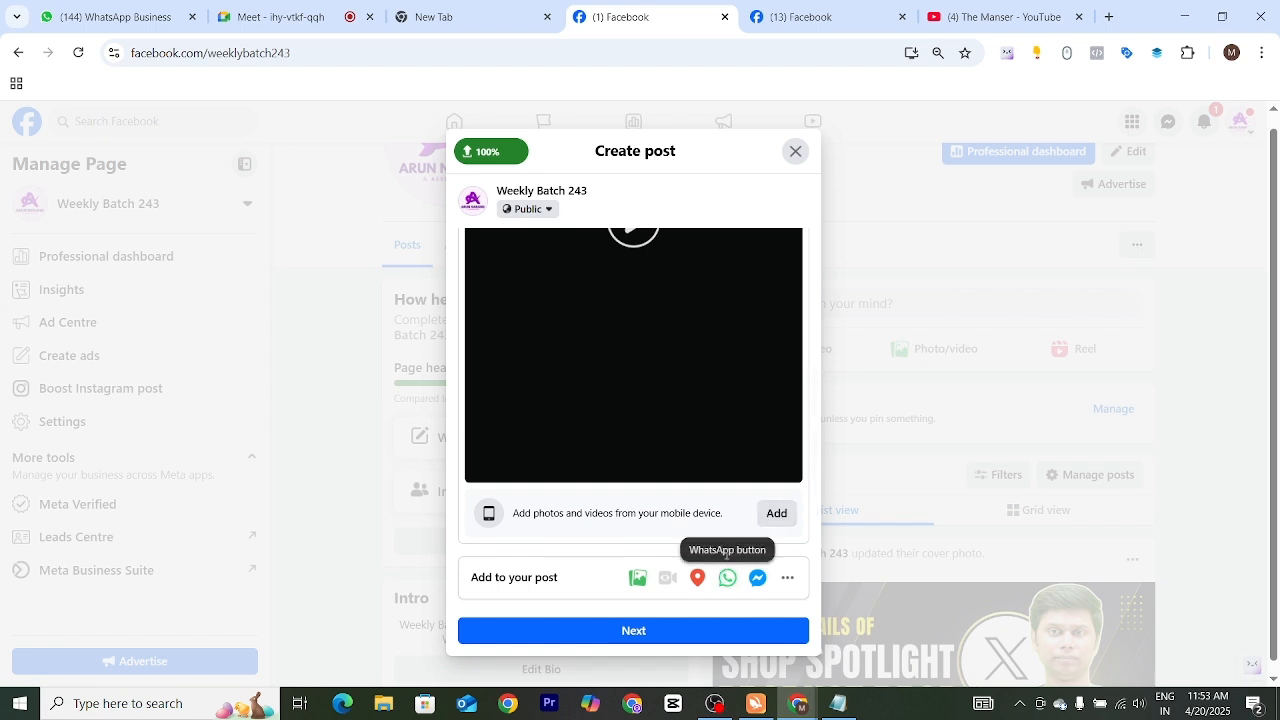
{"action": "left_click", "coordinate": [728, 579]}
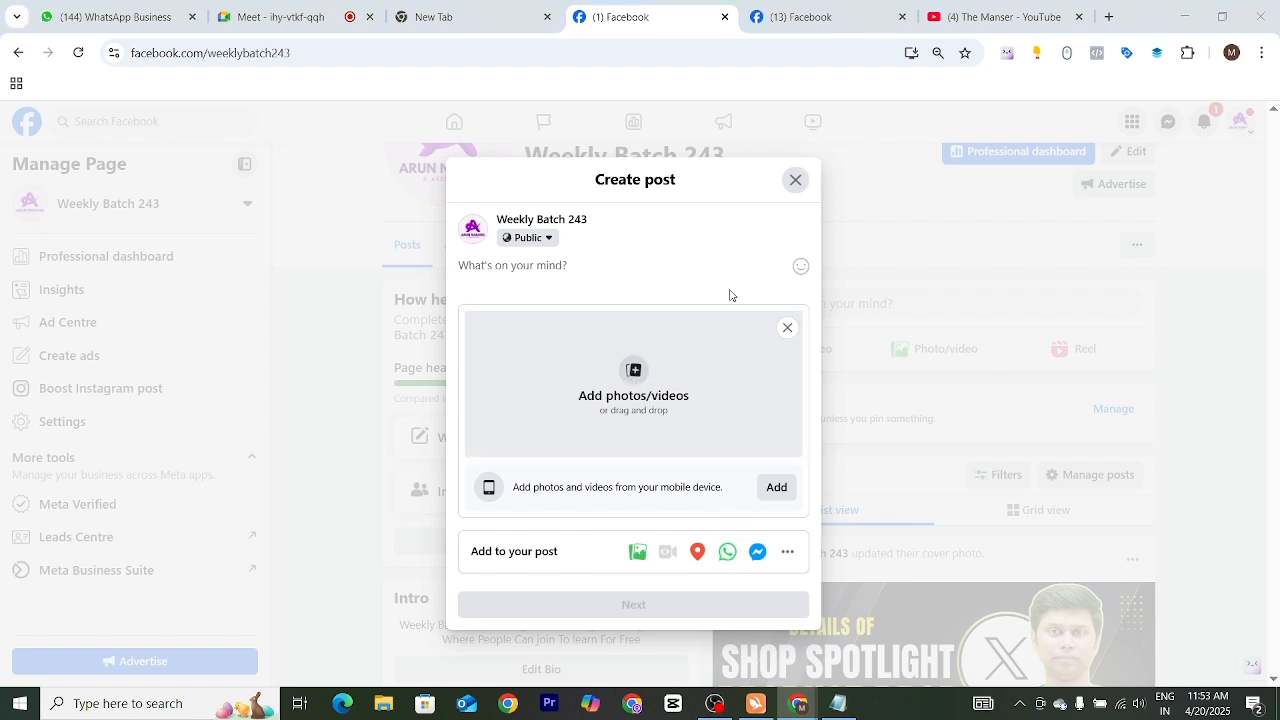
Attach the video "siddhi eye ad (2)" from the Downloads folder to the post
{"action": "left_click", "coordinate": [743, 334]}
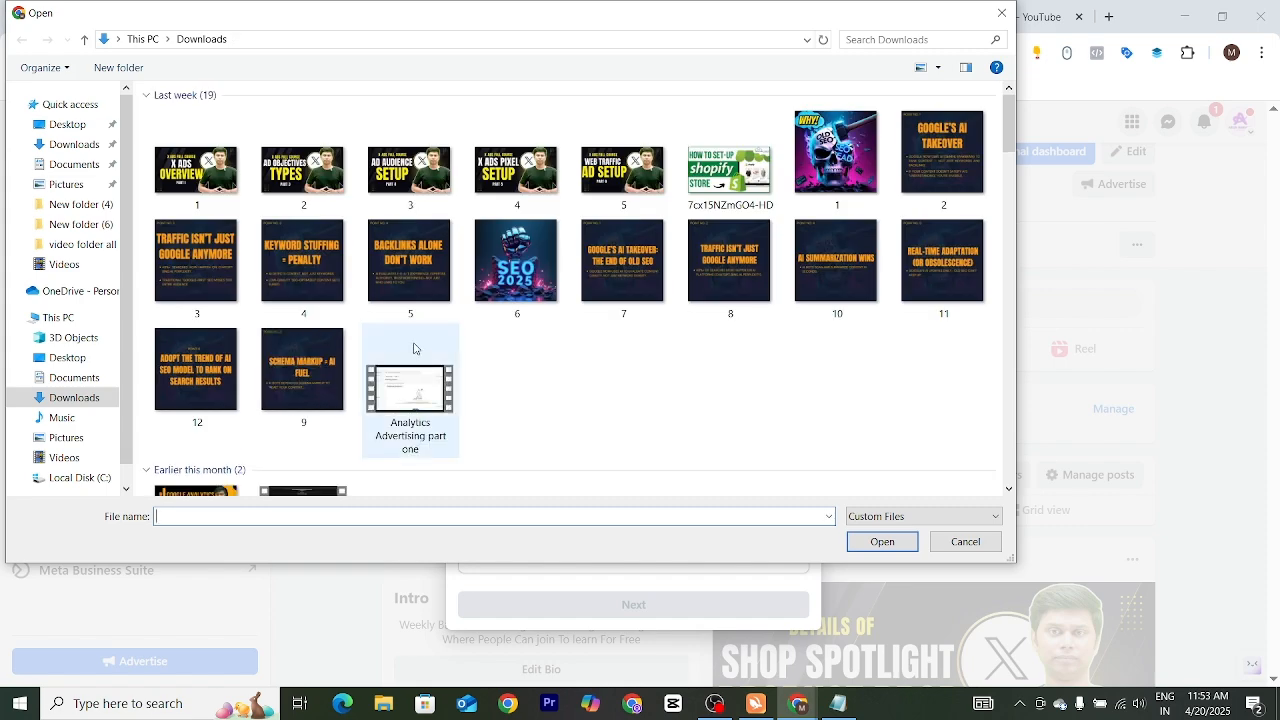
{"action": "left_click", "coordinate": [634, 378]}
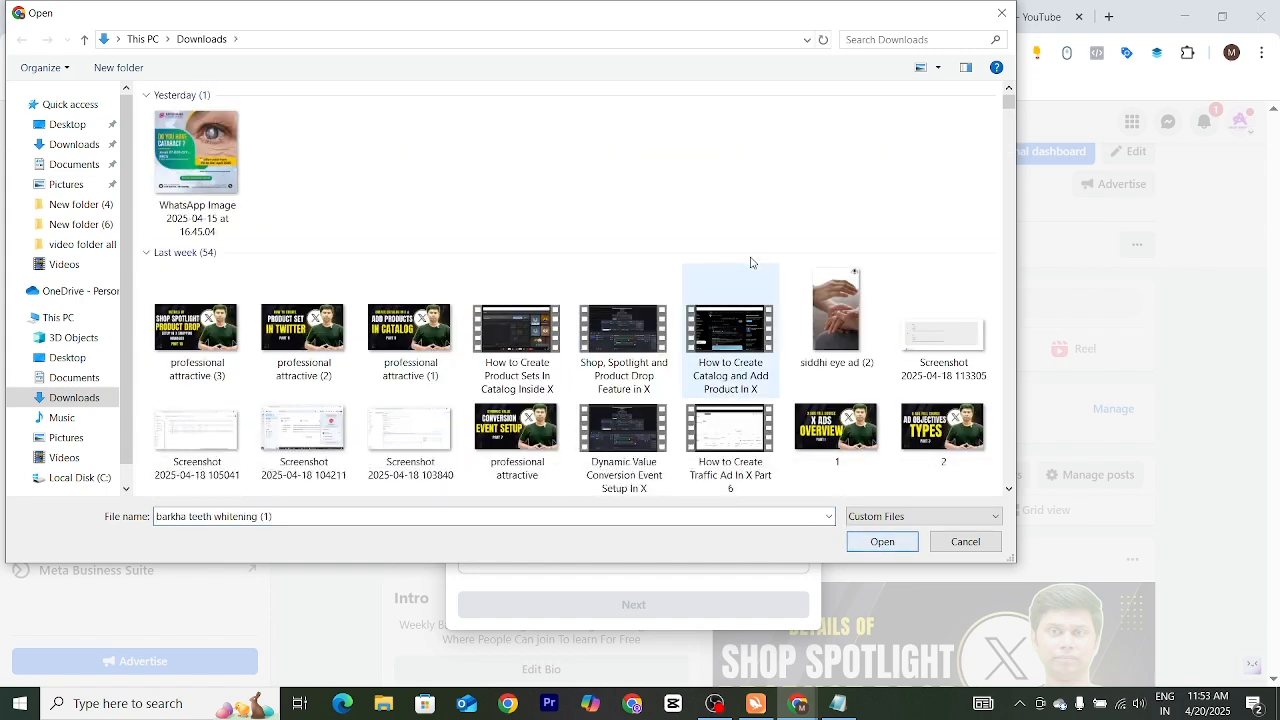
{"action": "left_click", "coordinate": [840, 312]}
{"action": "left_click", "coordinate": [882, 541]}
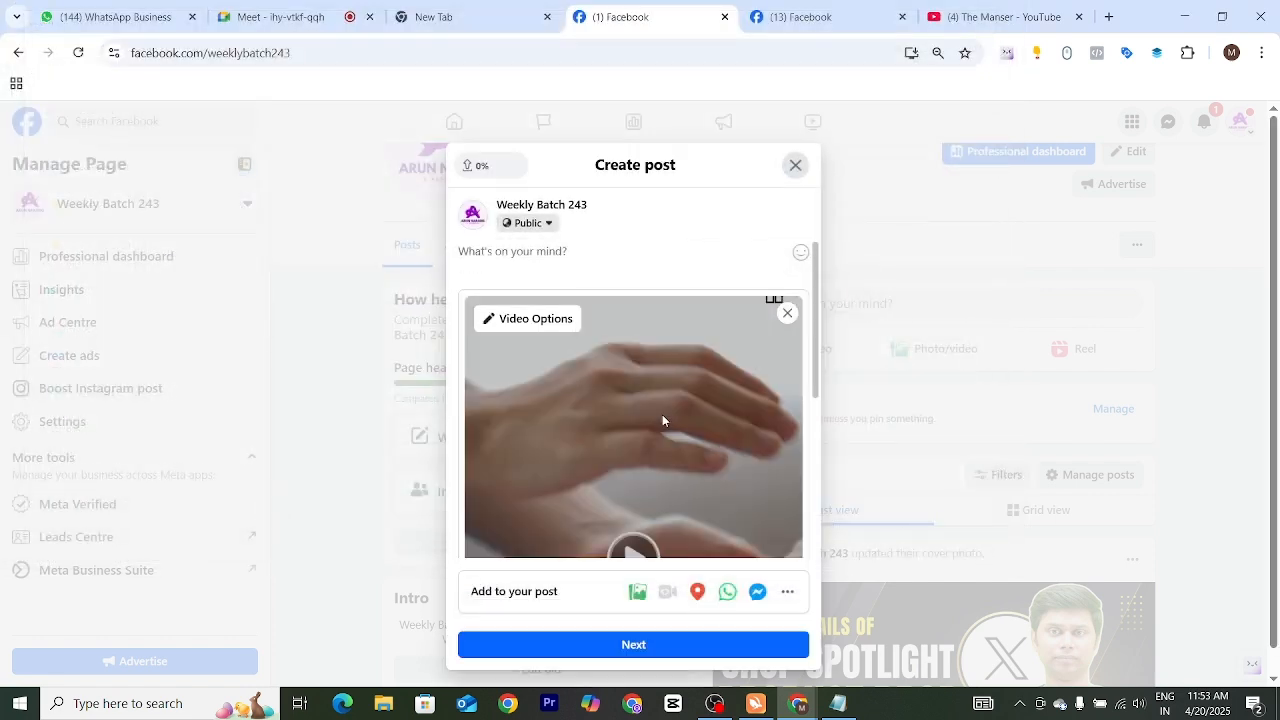
{"action": "scroll", "coordinate": [662, 412], "scroll_direction": "down", "scroll_amount": 2}
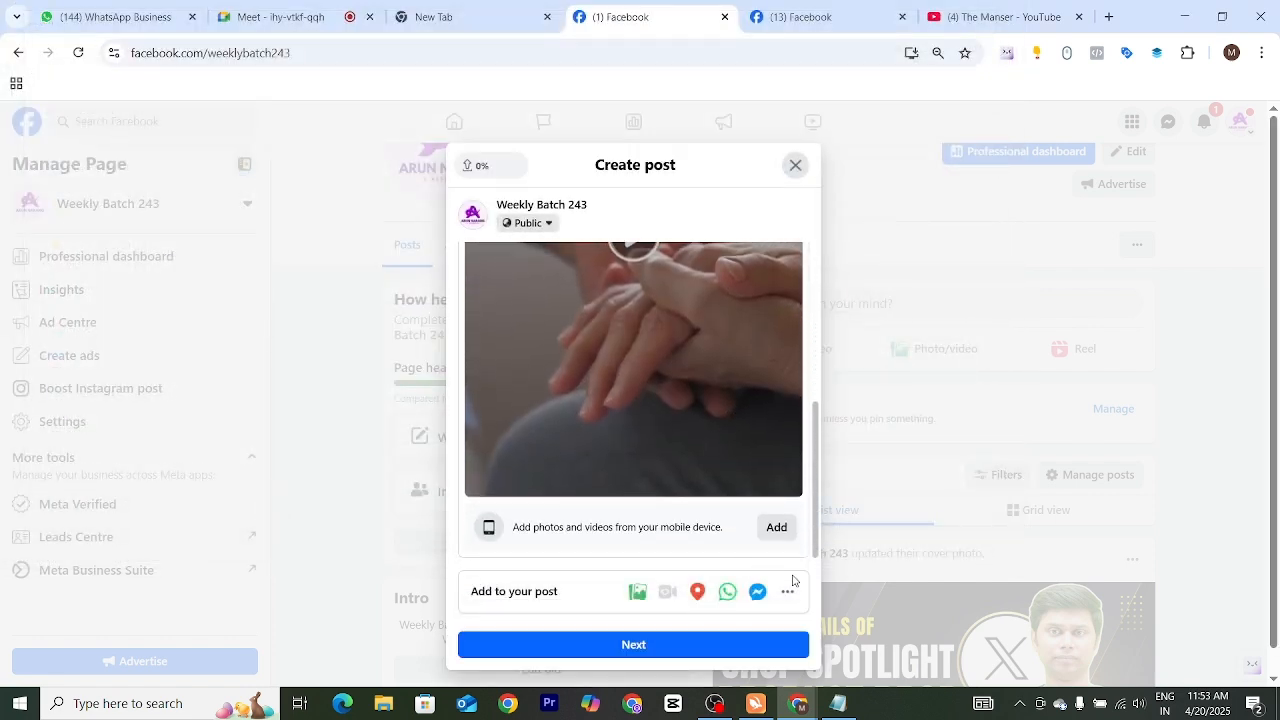
Continue to the post settings and review the options for who can see the post
{"action": "left_click", "coordinate": [628, 619]}
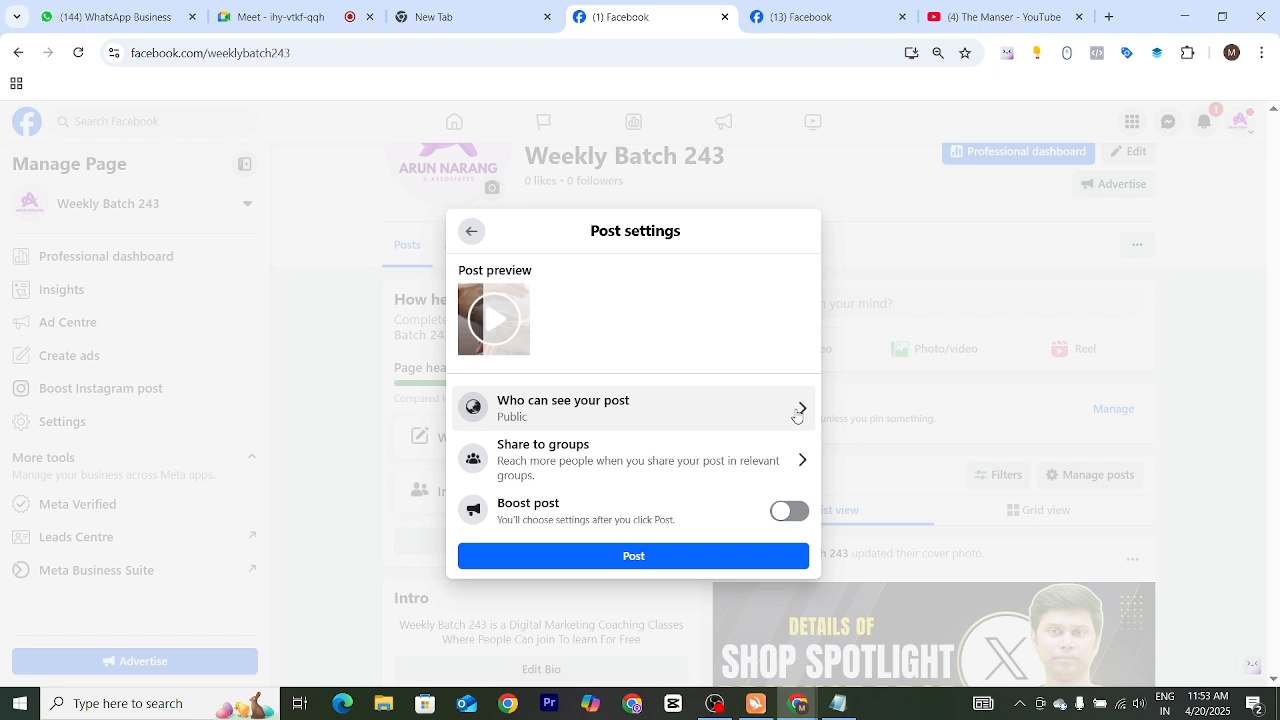
{"action": "left_click", "coordinate": [797, 411]}
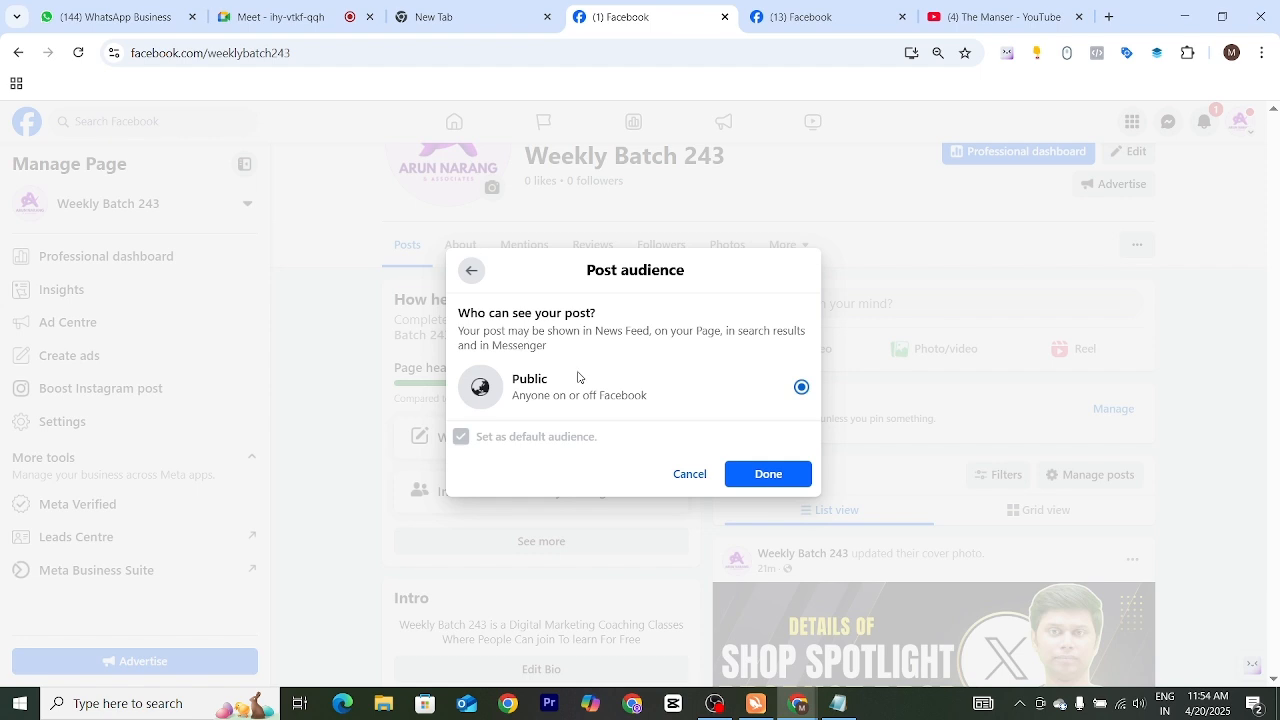
{"action": "left_click", "coordinate": [471, 270]}
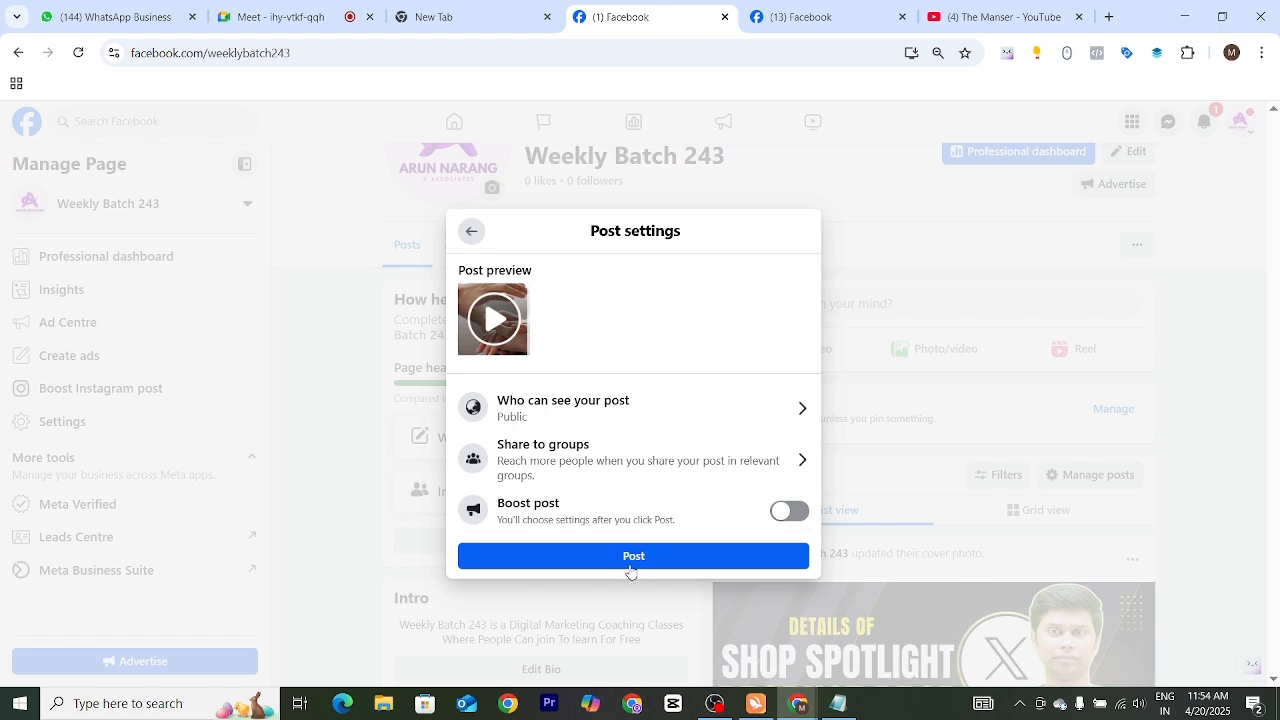
Publish the video post with a WhatsApp button added and without boosting it
{"action": "left_click", "coordinate": [632, 558]}
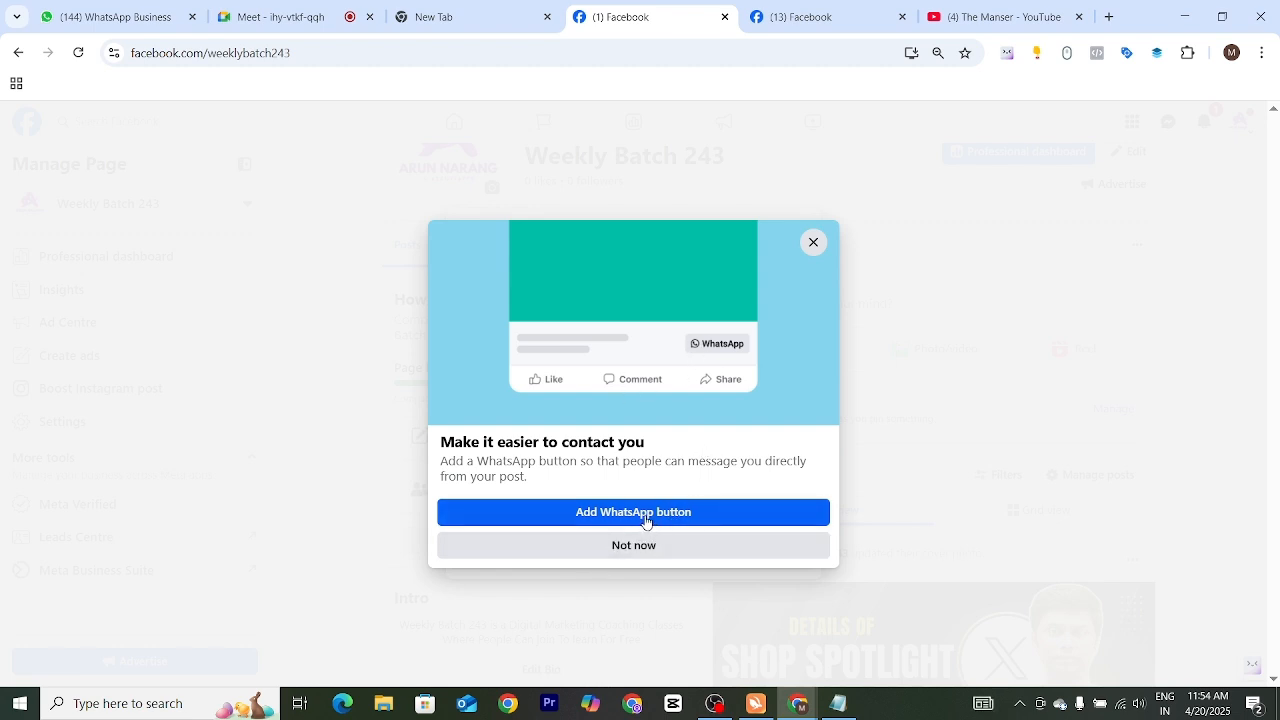
{"action": "left_click", "coordinate": [645, 520]}
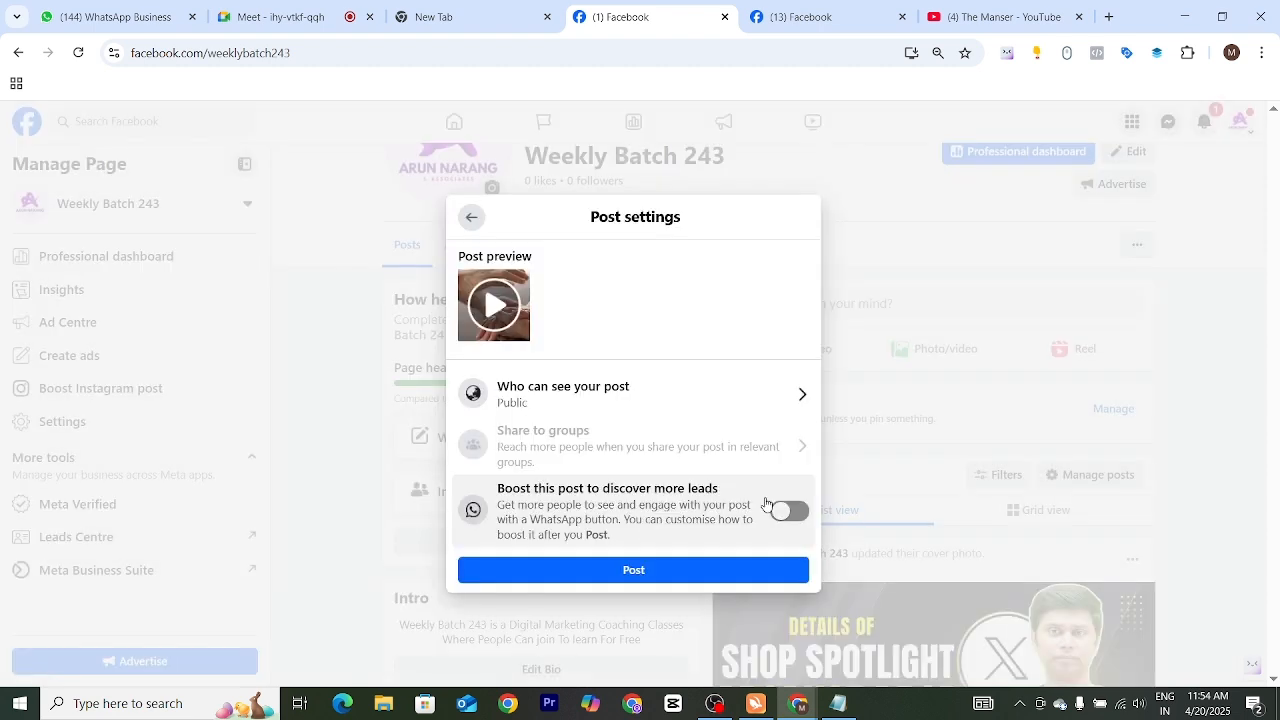
{"action": "left_click", "coordinate": [645, 570]}
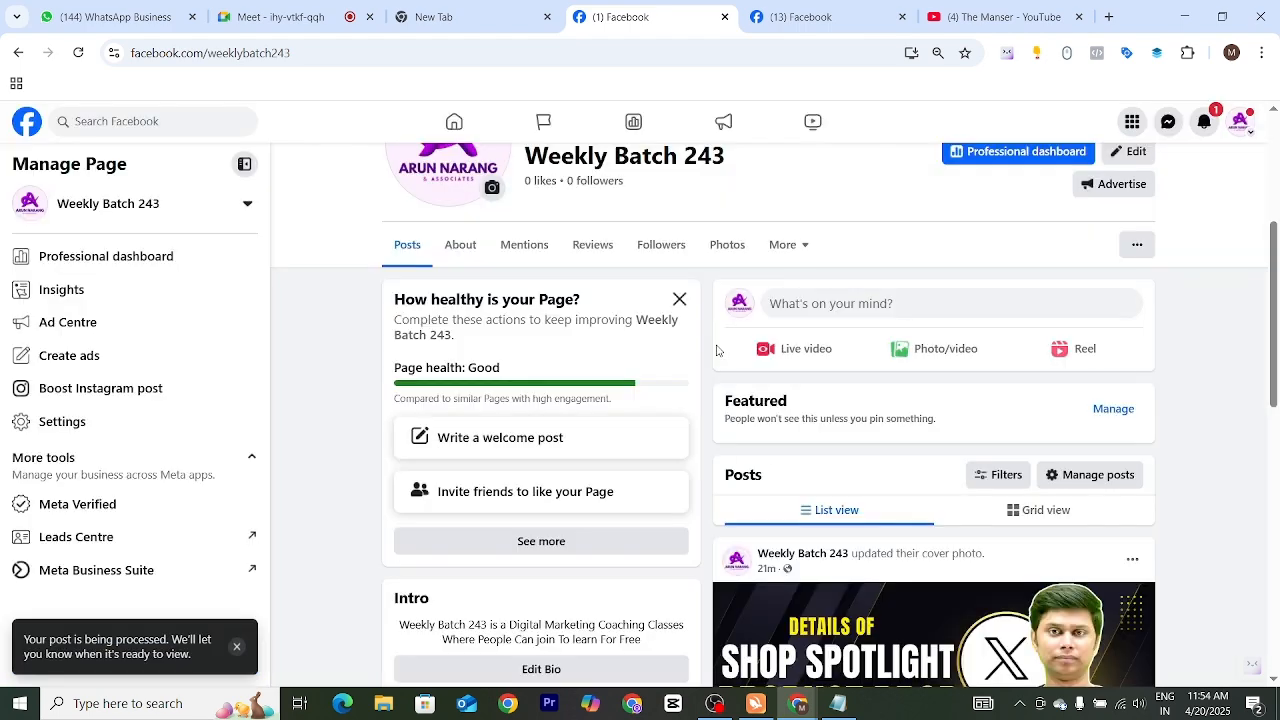
Reload the Weekly Batch 243 page and examine the newly published video post in its feed
{"action": "scroll", "coordinate": [715, 402], "scroll_direction": "down", "scroll_amount": 7}
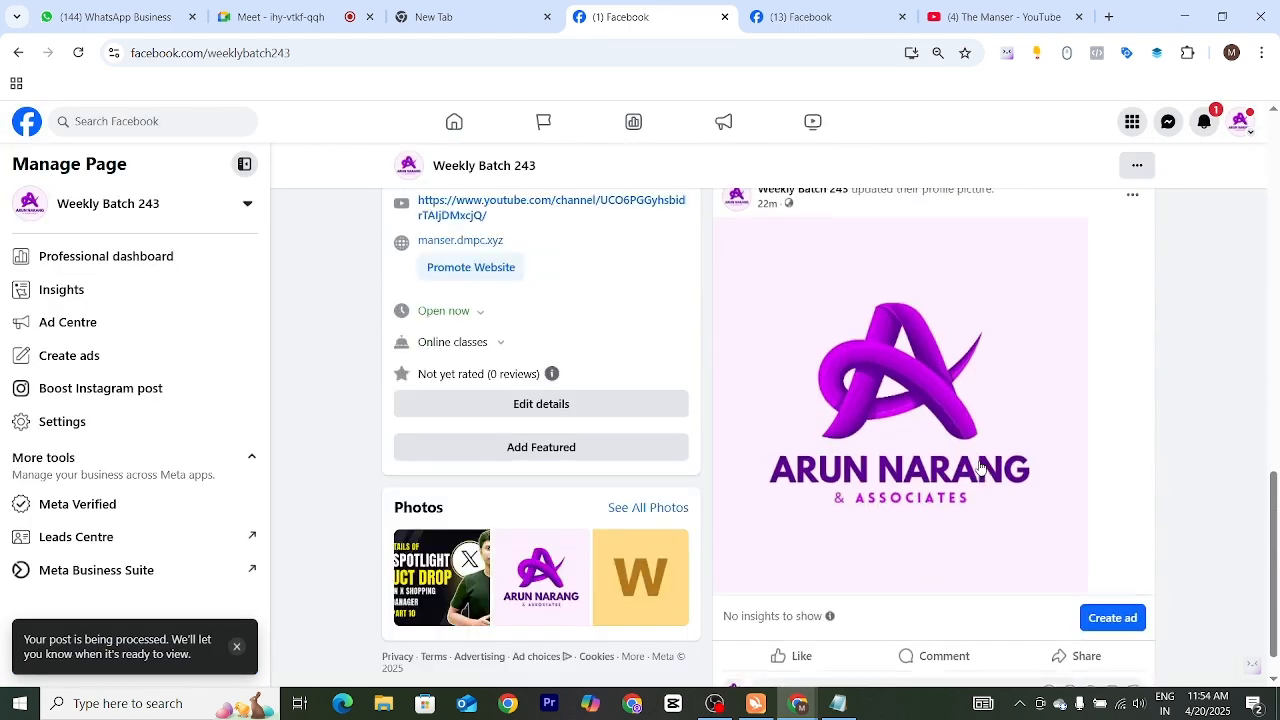
{"action": "scroll", "coordinate": [963, 434], "scroll_direction": "up", "scroll_amount": 6}
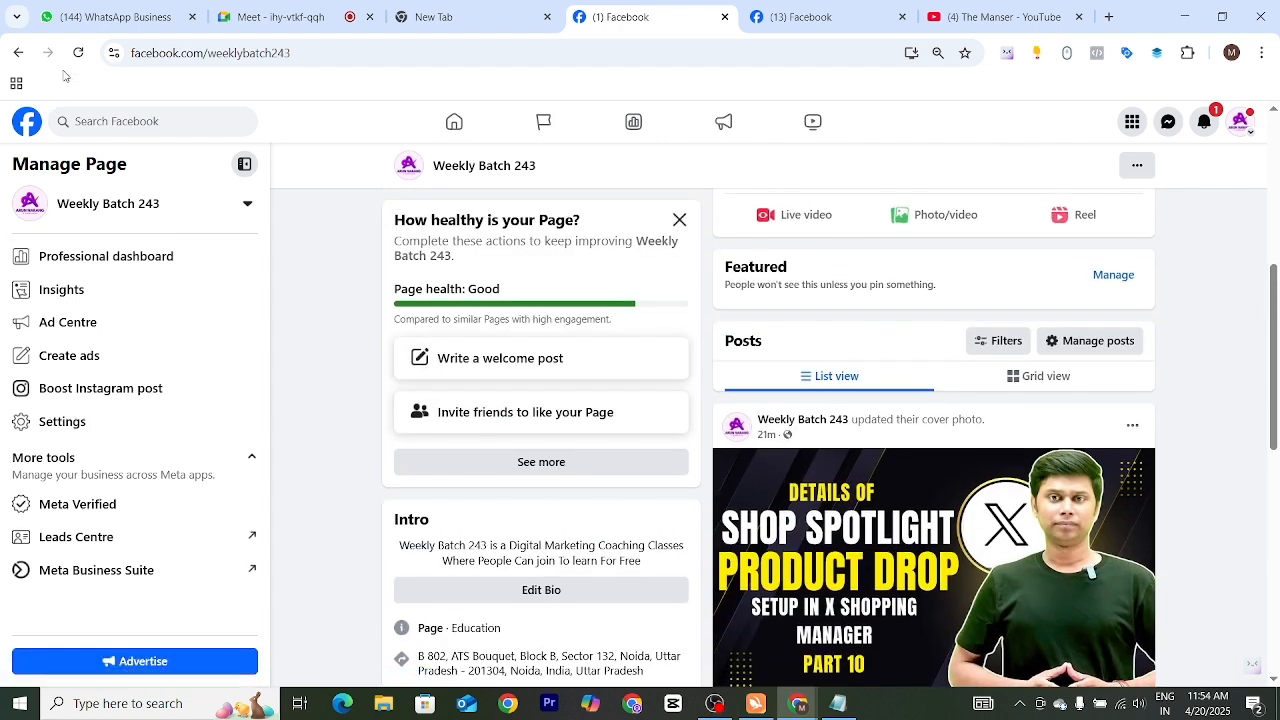
{"action": "left_click", "coordinate": [78, 52]}
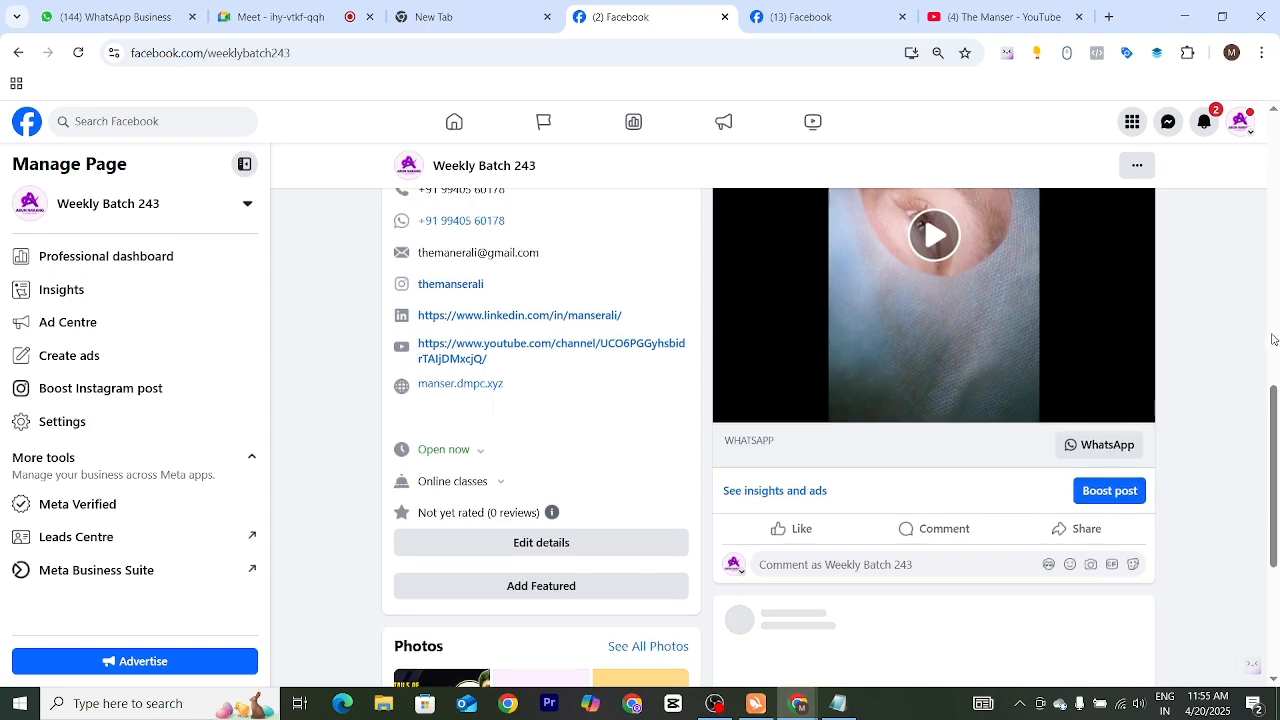
{"action": "scroll", "coordinate": [1000, 430], "scroll_direction": "up", "scroll_amount": 4}
{"action": "scroll", "coordinate": [1090, 490], "scroll_direction": "down", "scroll_amount": 1}
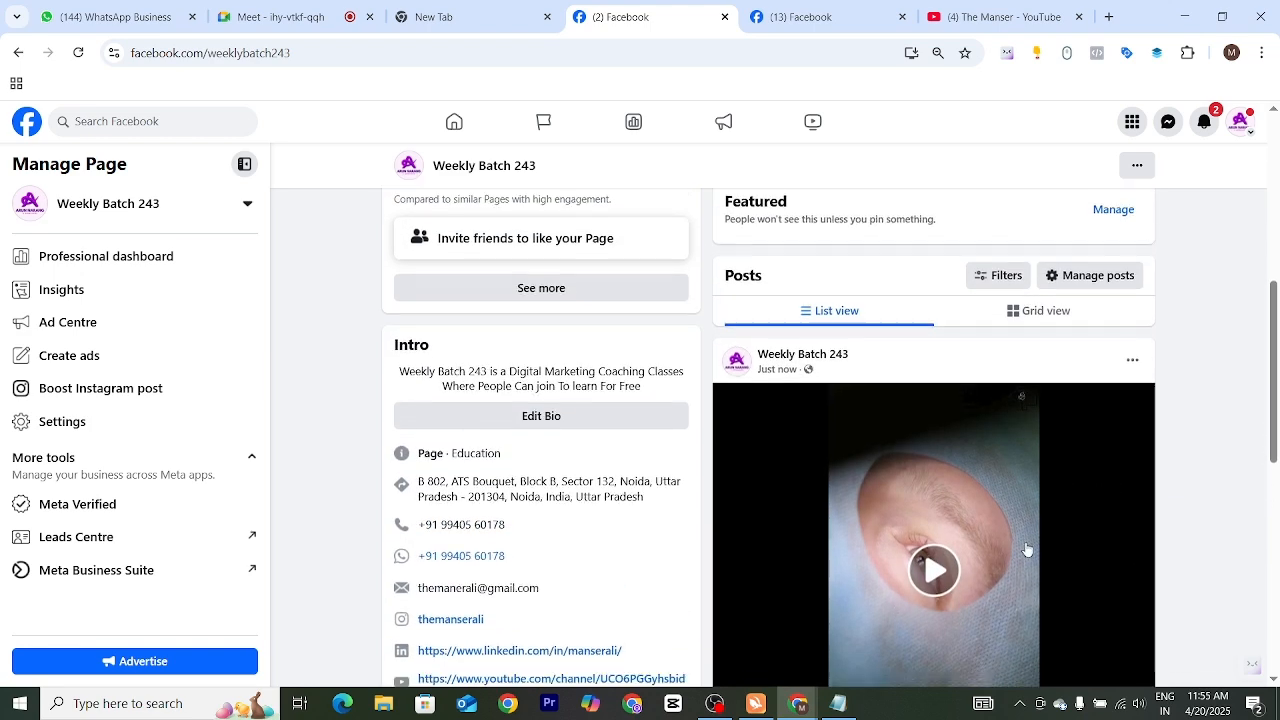
{"action": "scroll", "coordinate": [1080, 495], "scroll_direction": "down", "scroll_amount": 2}
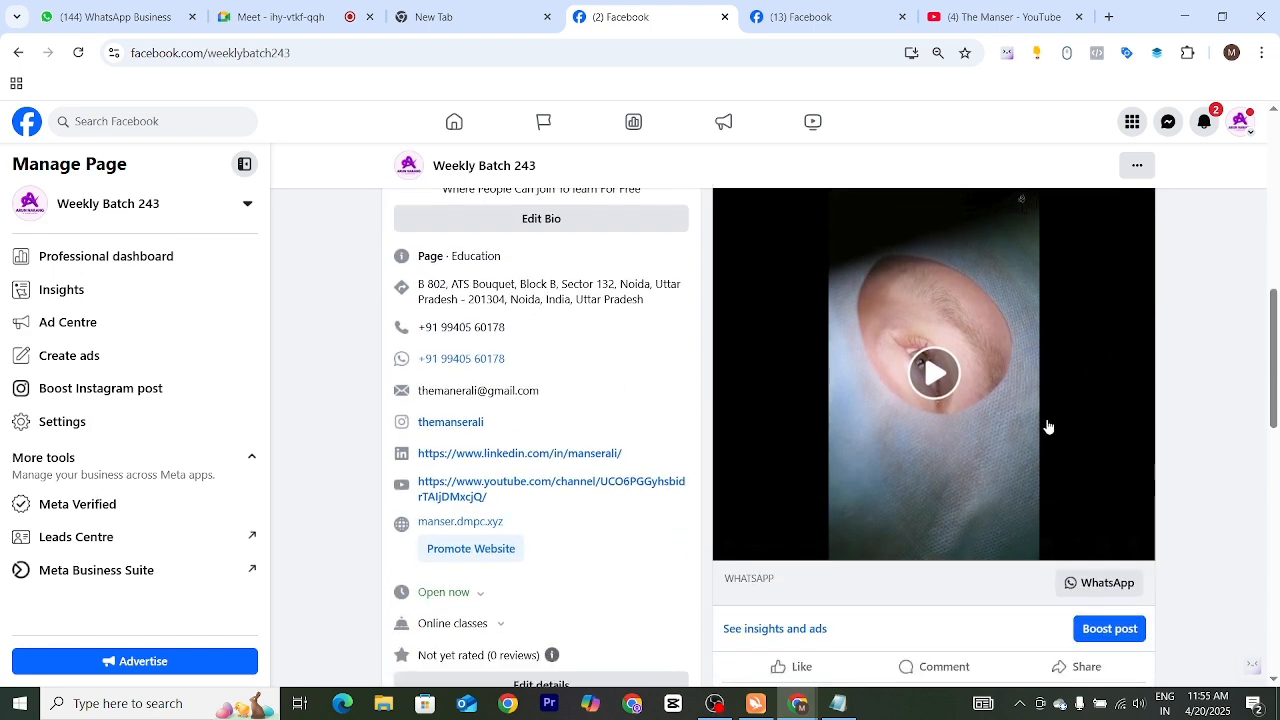
{"action": "scroll", "coordinate": [971, 543], "scroll_direction": "up", "scroll_amount": 2}
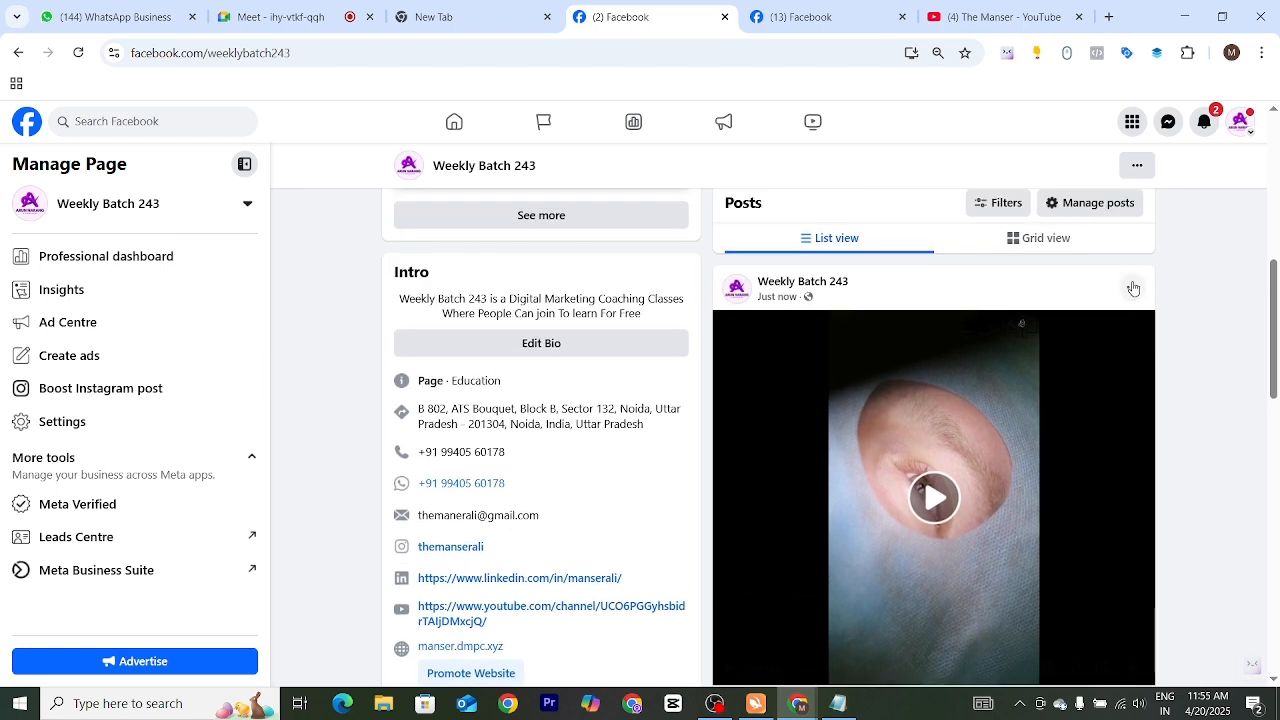
Create a reel from the newly published video post with the suggested clip and original layout, and publish it without a caption
{"action": "left_click", "coordinate": [1132, 287]}
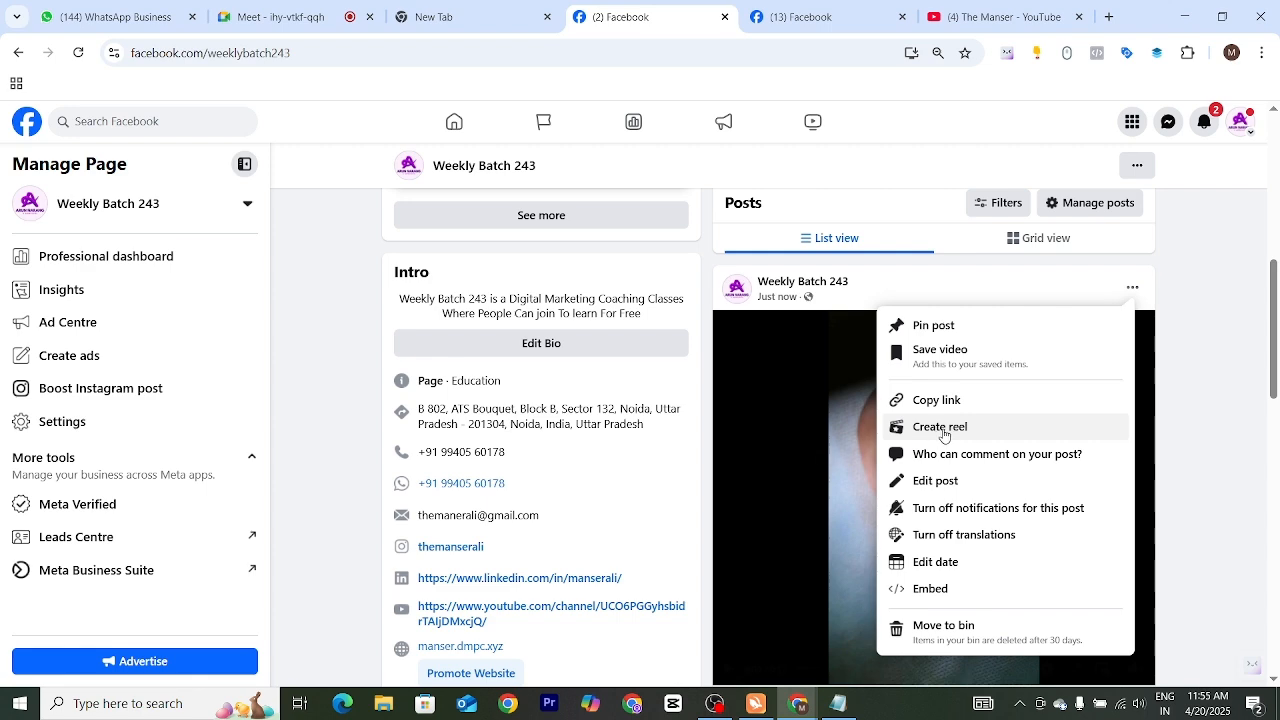
{"action": "left_click", "coordinate": [941, 428]}
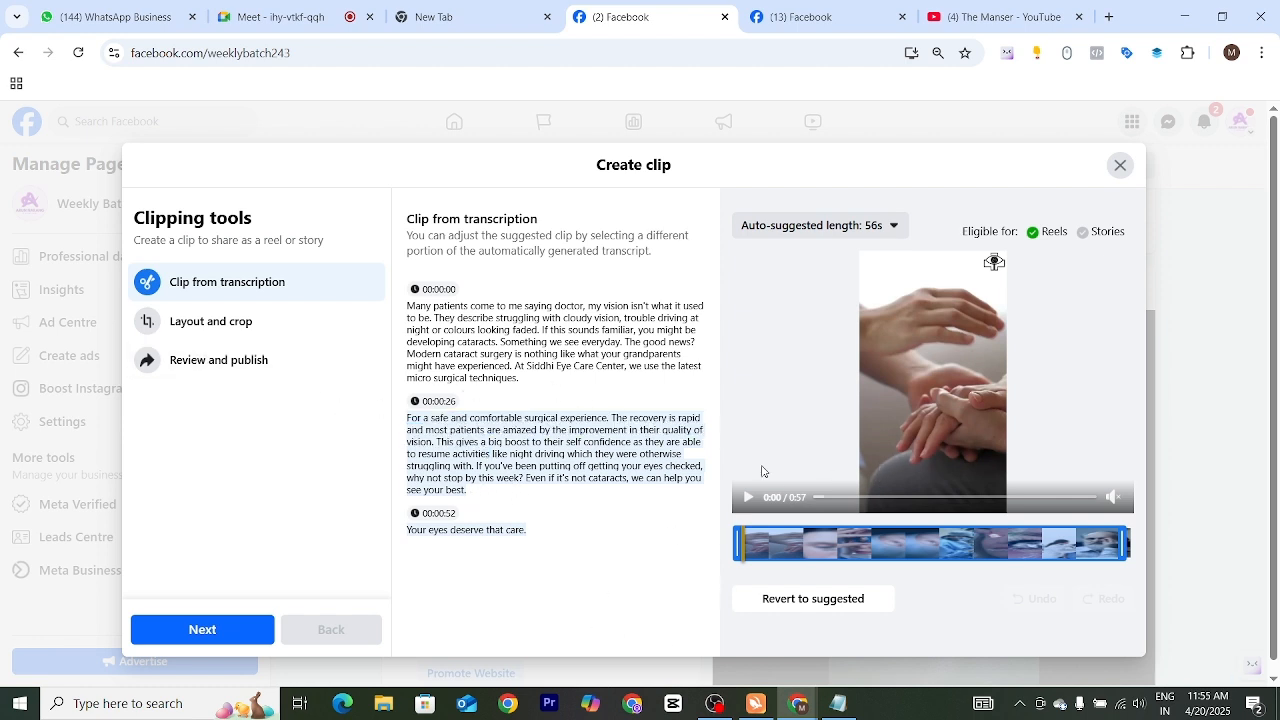
{"action": "left_click", "coordinate": [219, 325]}
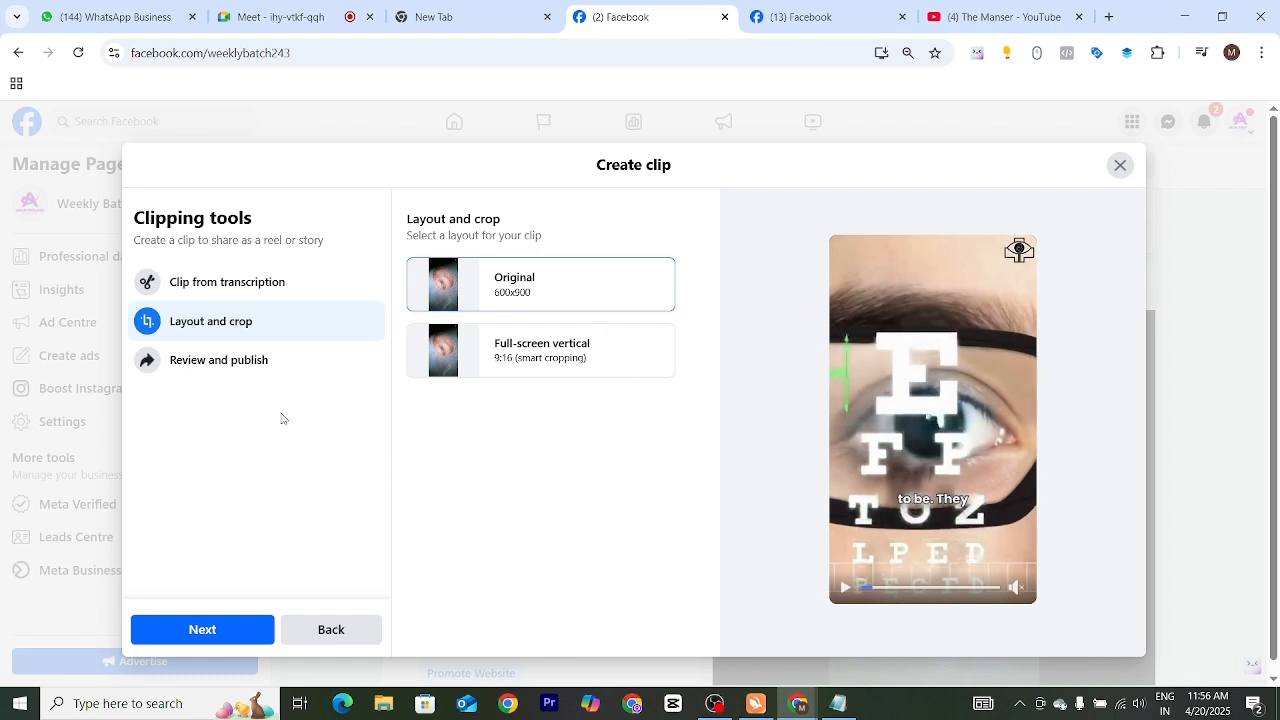
{"action": "left_click", "coordinate": [227, 368]}
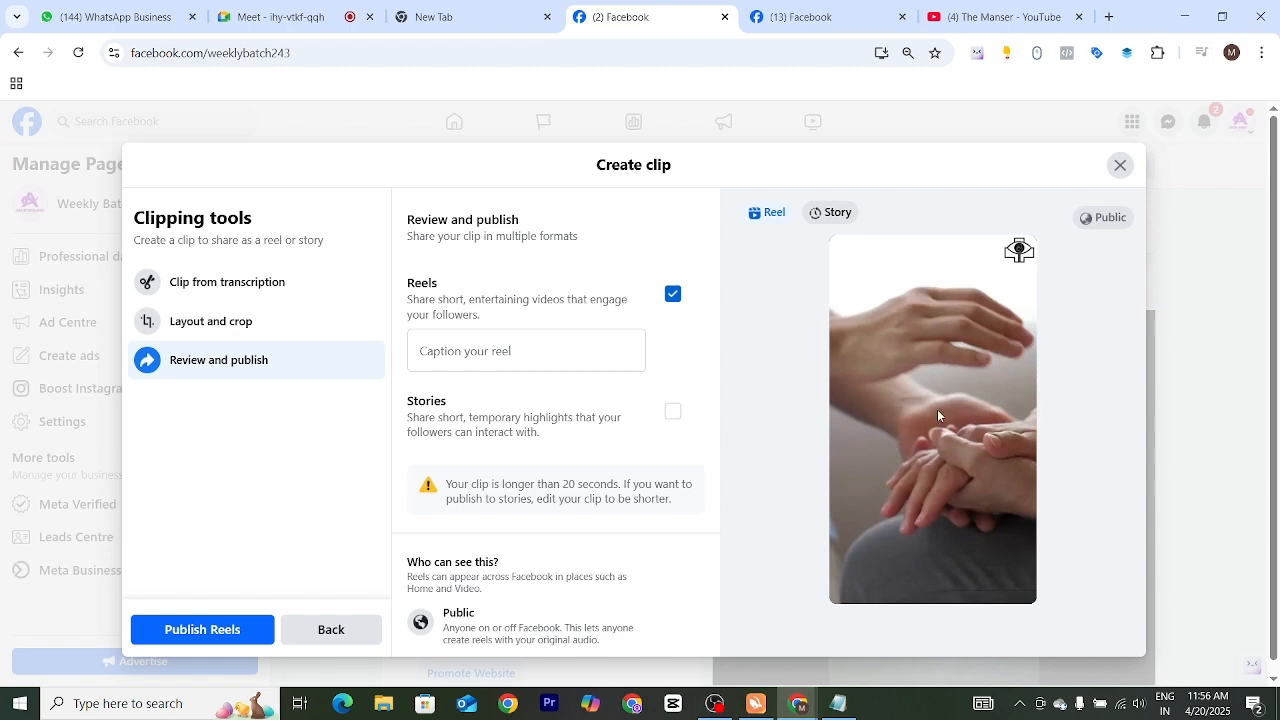
{"action": "left_click", "coordinate": [218, 636]}
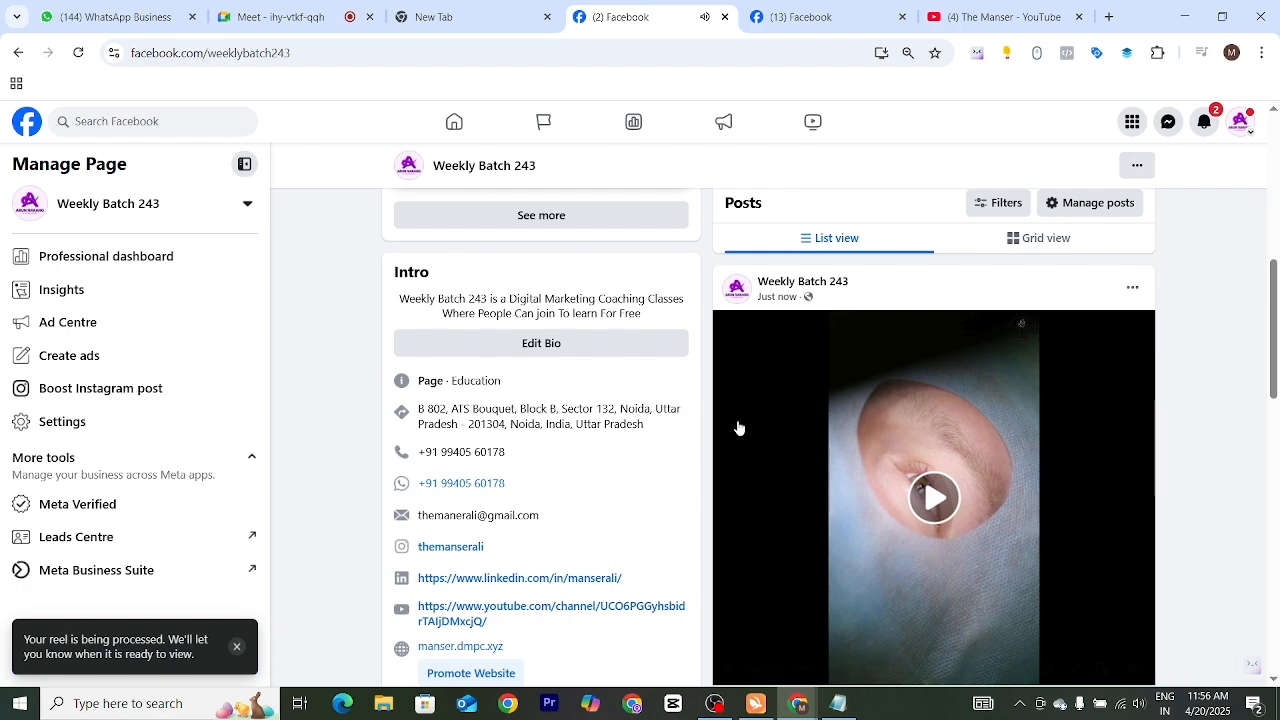
Check the Weekly Batch 243 page's feed for the new reel, reload the page and look through the posts again
{"action": "scroll", "coordinate": [942, 478], "scroll_direction": "down", "scroll_amount": 5}
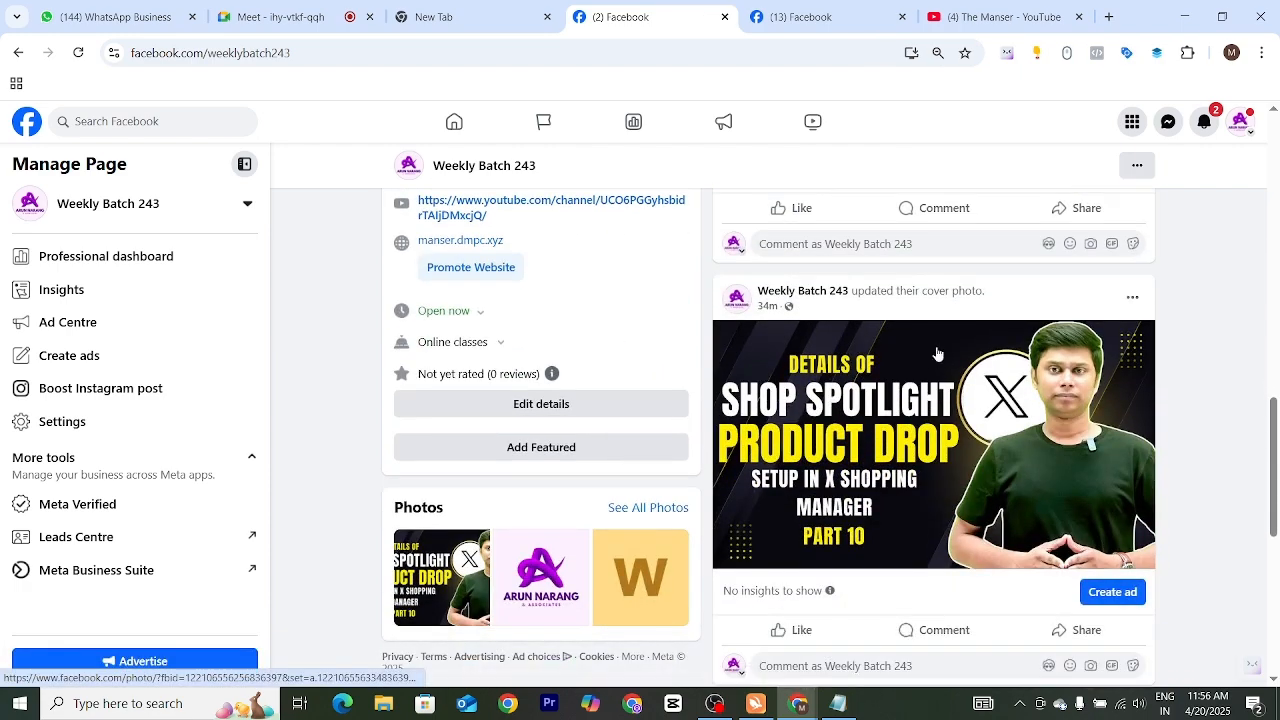
{"action": "scroll", "coordinate": [938, 354], "scroll_direction": "up", "scroll_amount": 10}
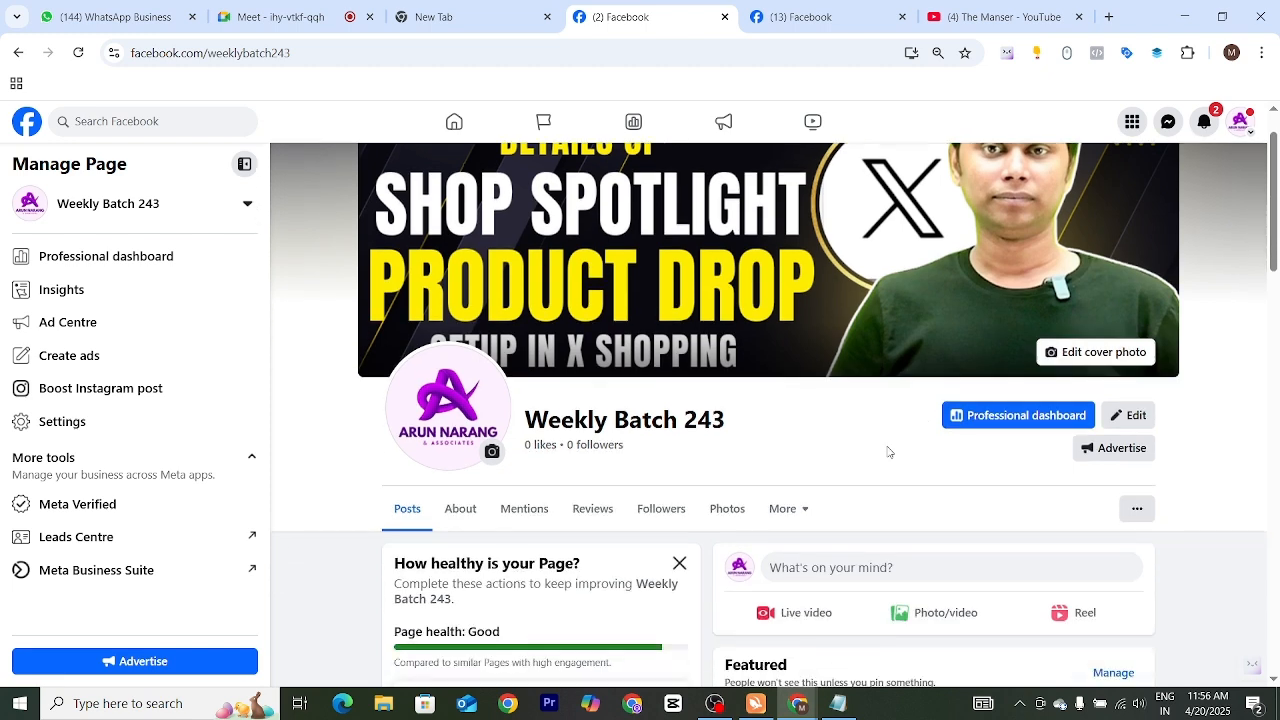
{"action": "scroll", "coordinate": [842, 505], "scroll_direction": "down", "scroll_amount": 3}
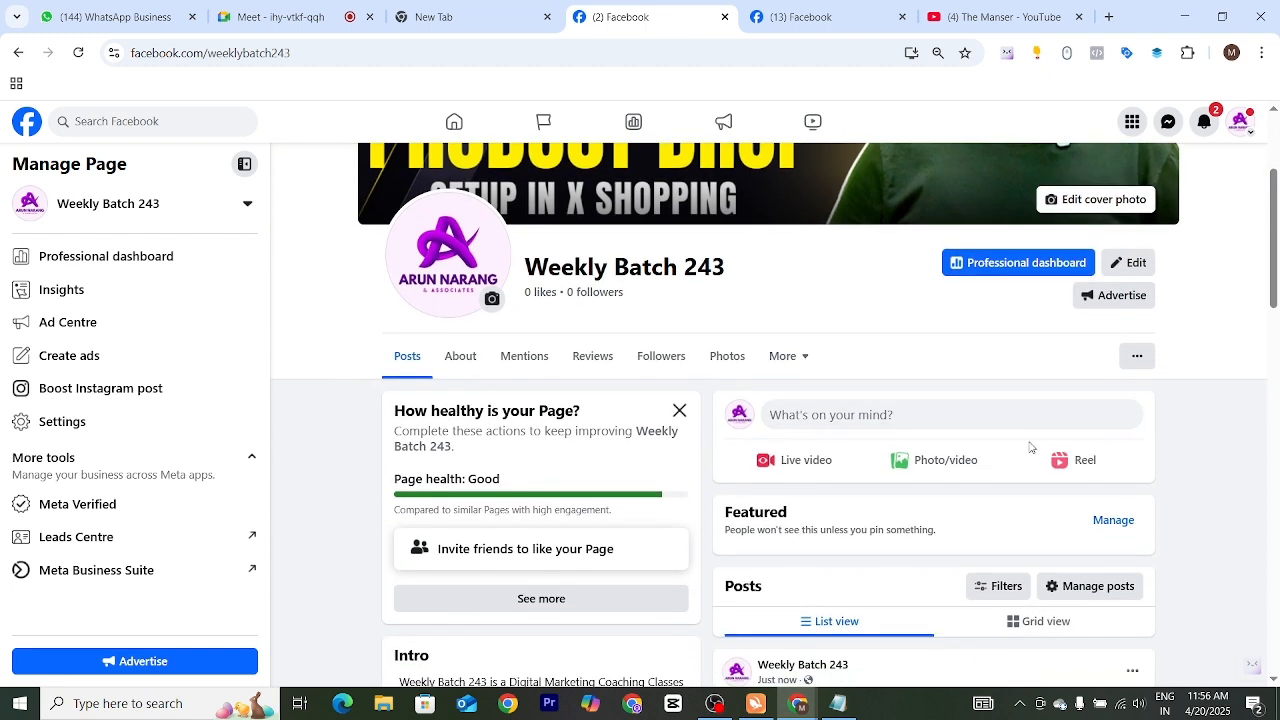
{"action": "scroll", "coordinate": [1135, 413], "scroll_direction": "down", "scroll_amount": 5}
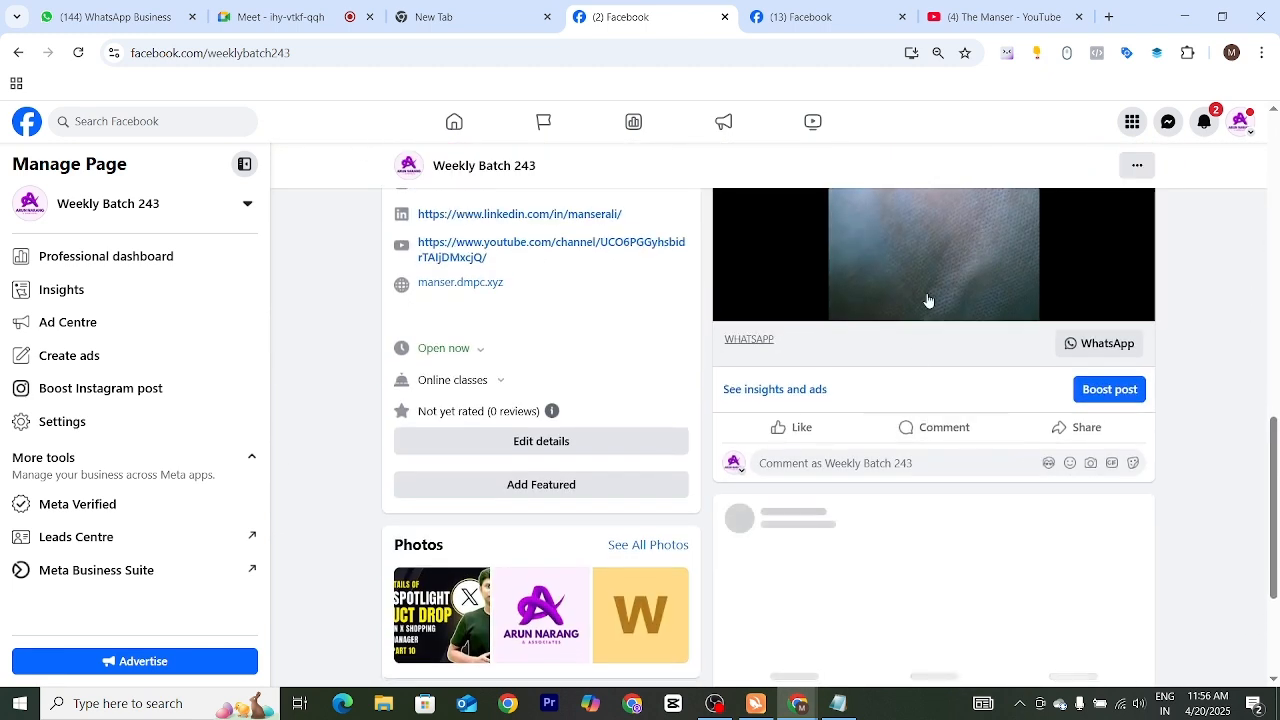
{"action": "scroll", "coordinate": [936, 274], "scroll_direction": "up", "scroll_amount": 2}
{"action": "key", "text": "F5"}
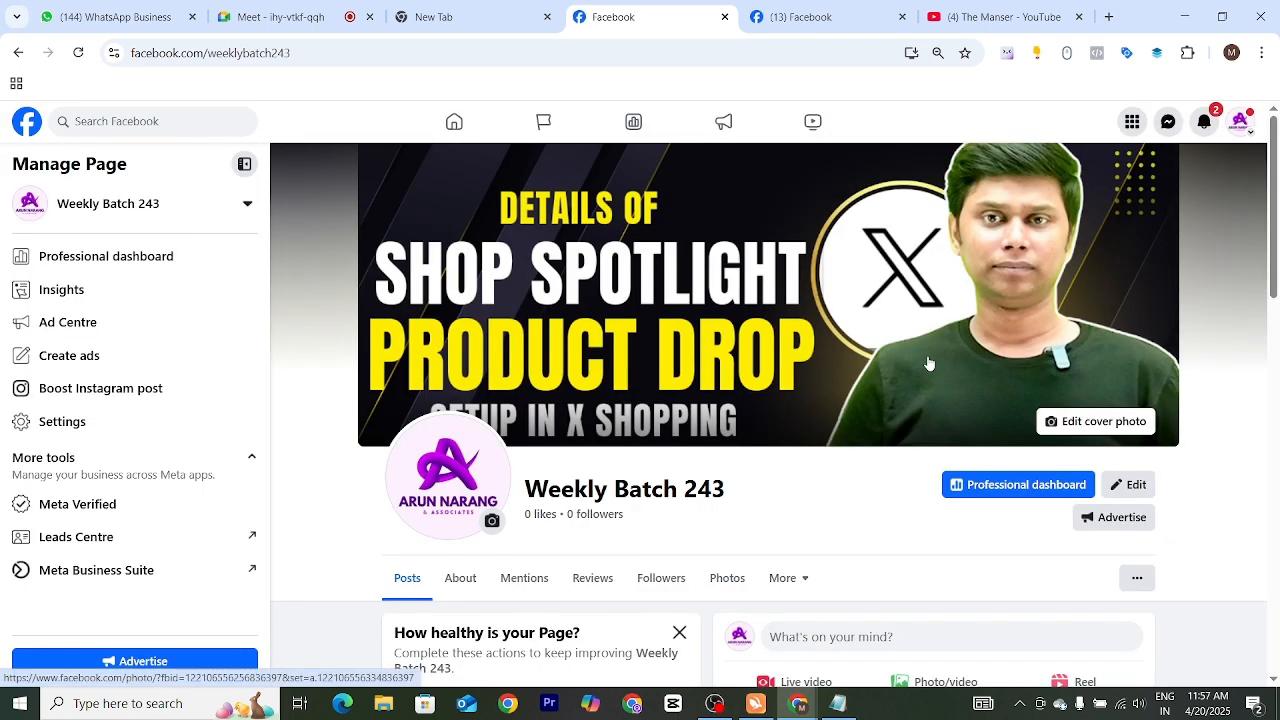
{"action": "scroll", "coordinate": [737, 507], "scroll_direction": "down", "scroll_amount": 4}
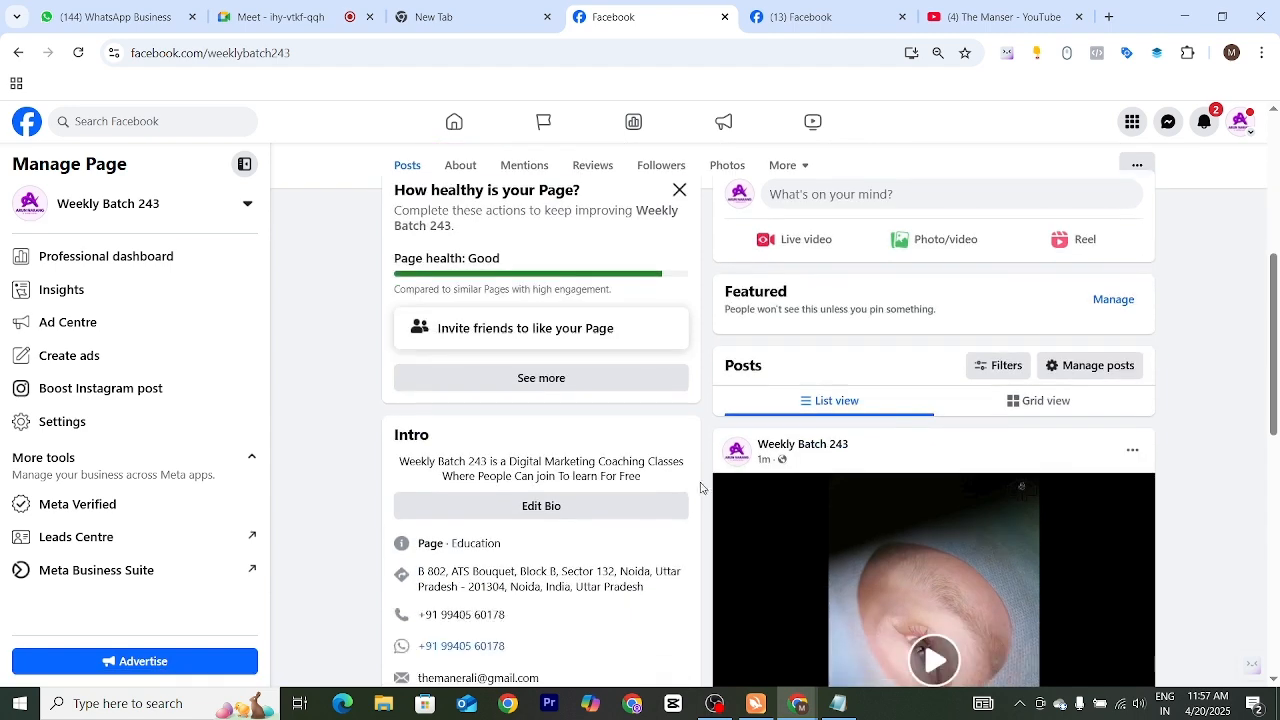
{"action": "scroll", "coordinate": [703, 485], "scroll_direction": "down", "scroll_amount": 3}
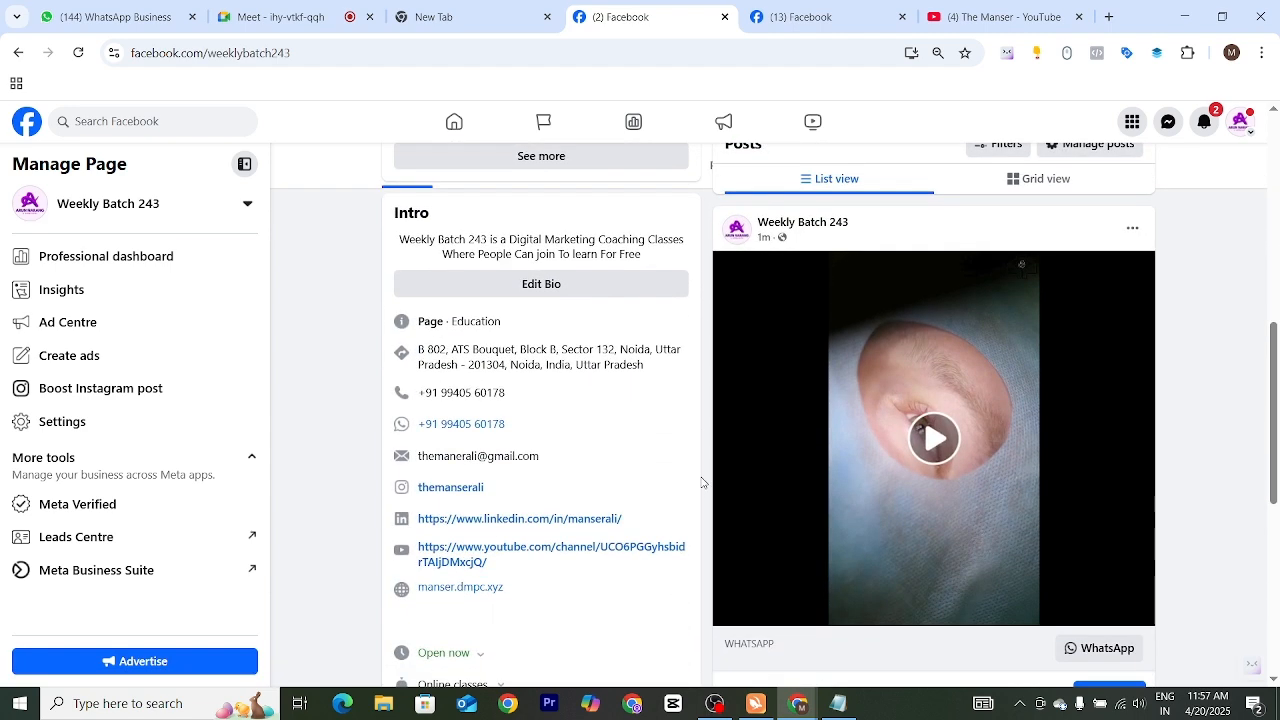
{"action": "scroll", "coordinate": [713, 410], "scroll_direction": "up", "scroll_amount": 5}
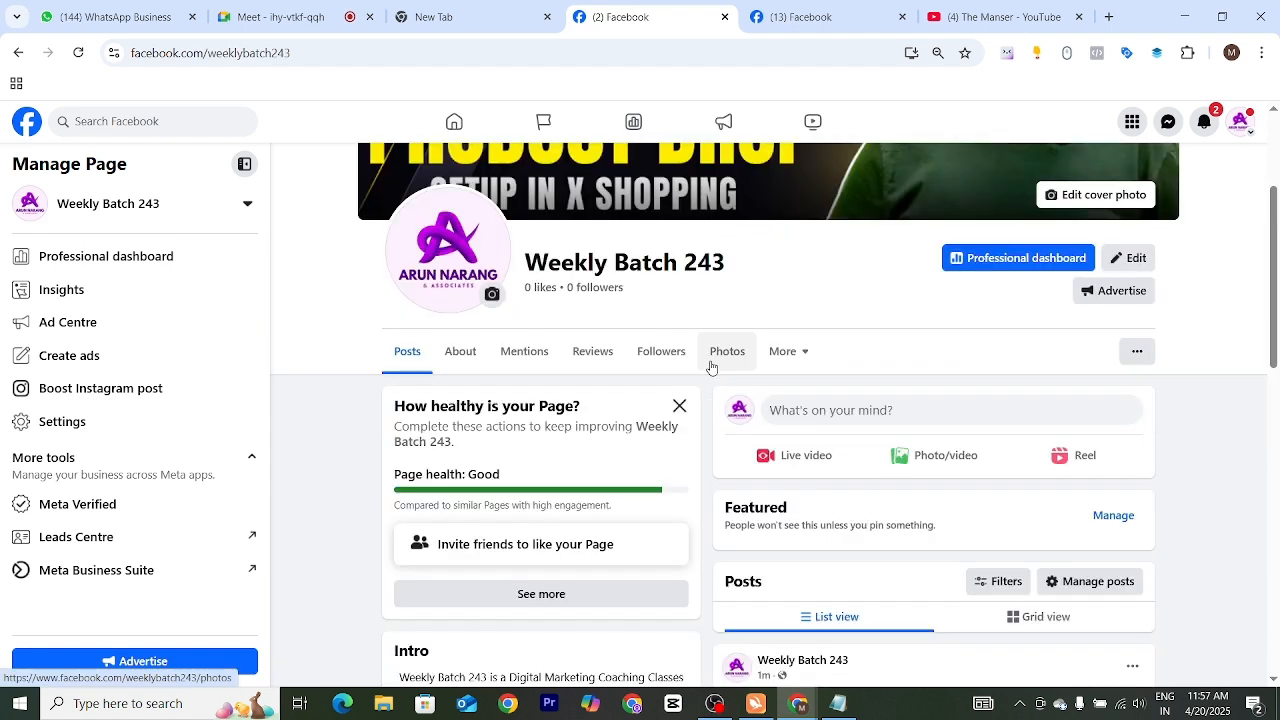